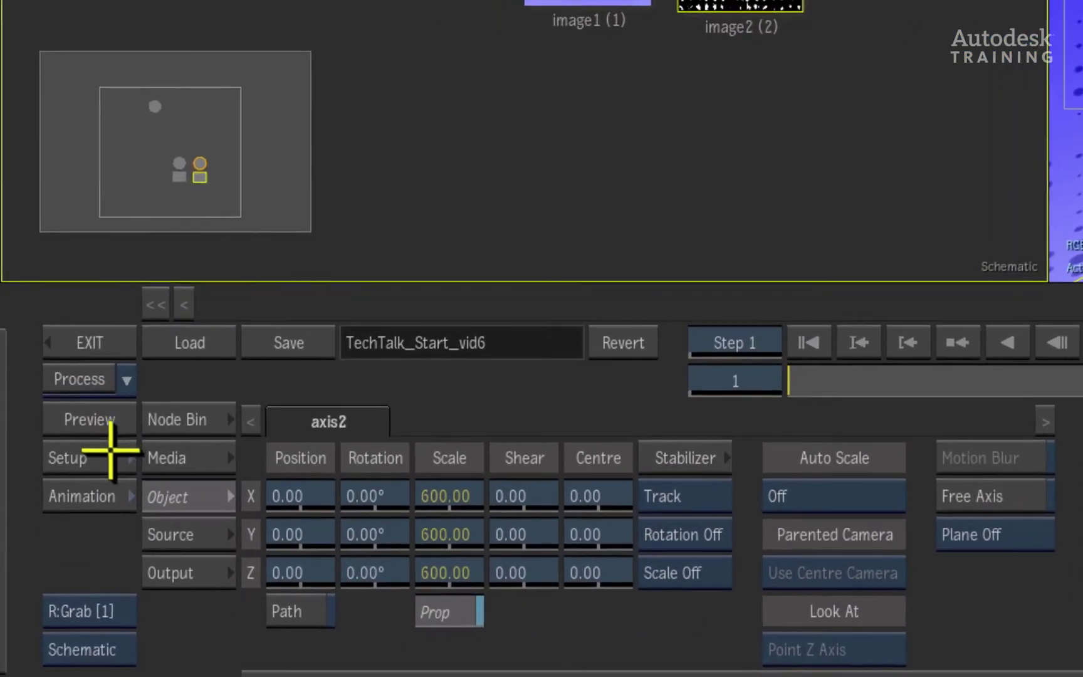
# Enable Shading in the Rendering setup, toggling it off and on to compare the lit background.
pyautogui.click(110, 452)
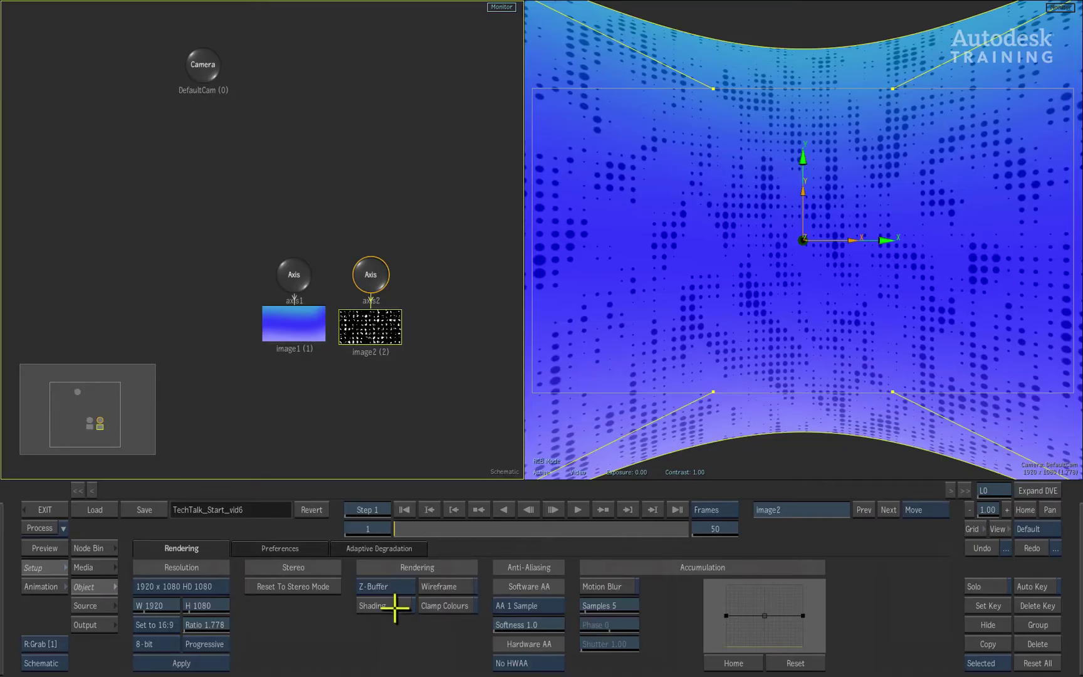
pyautogui.click(393, 605)
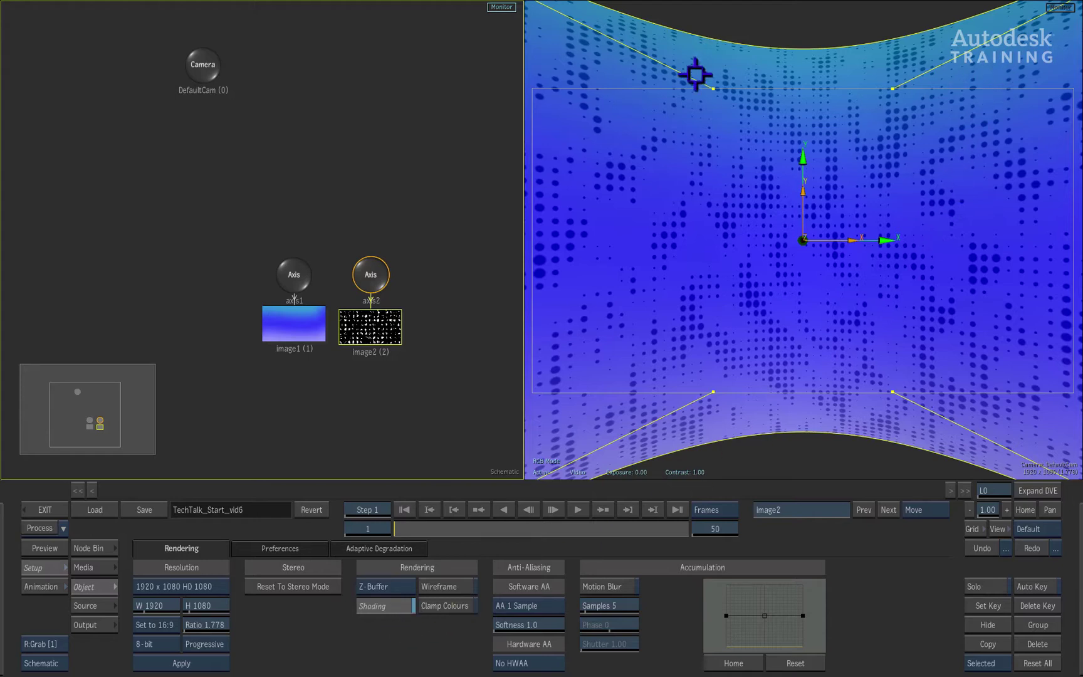
pyautogui.click(392, 605)
pyautogui.click(391, 605)
pyautogui.click(390, 607)
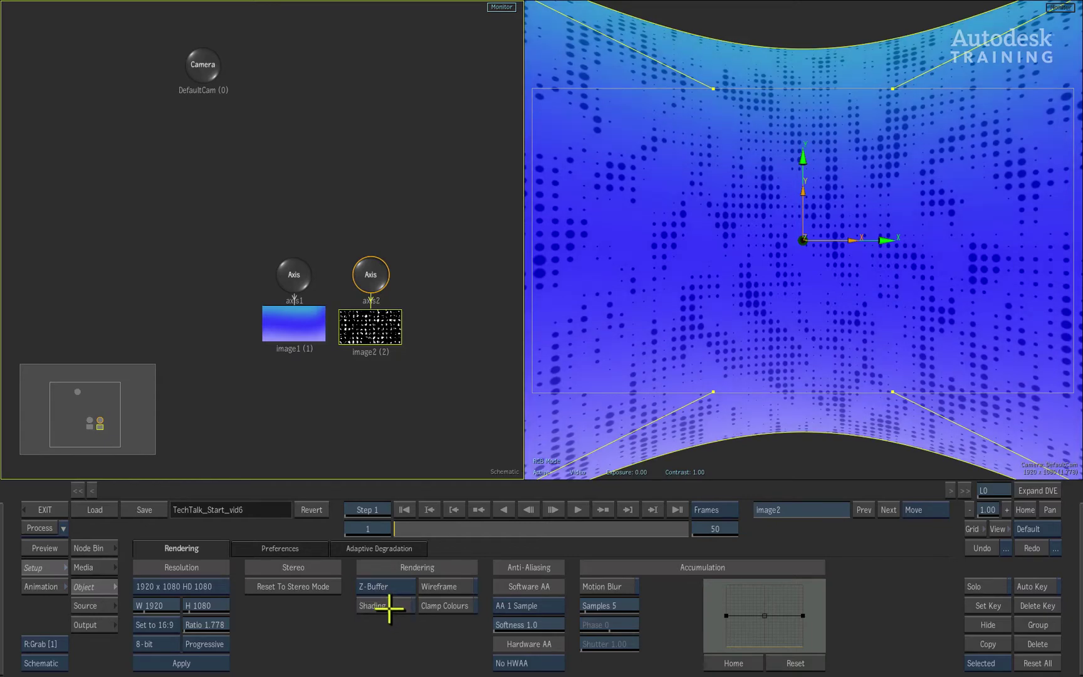
pyautogui.click(391, 606)
pyautogui.click(393, 607)
pyautogui.click(398, 606)
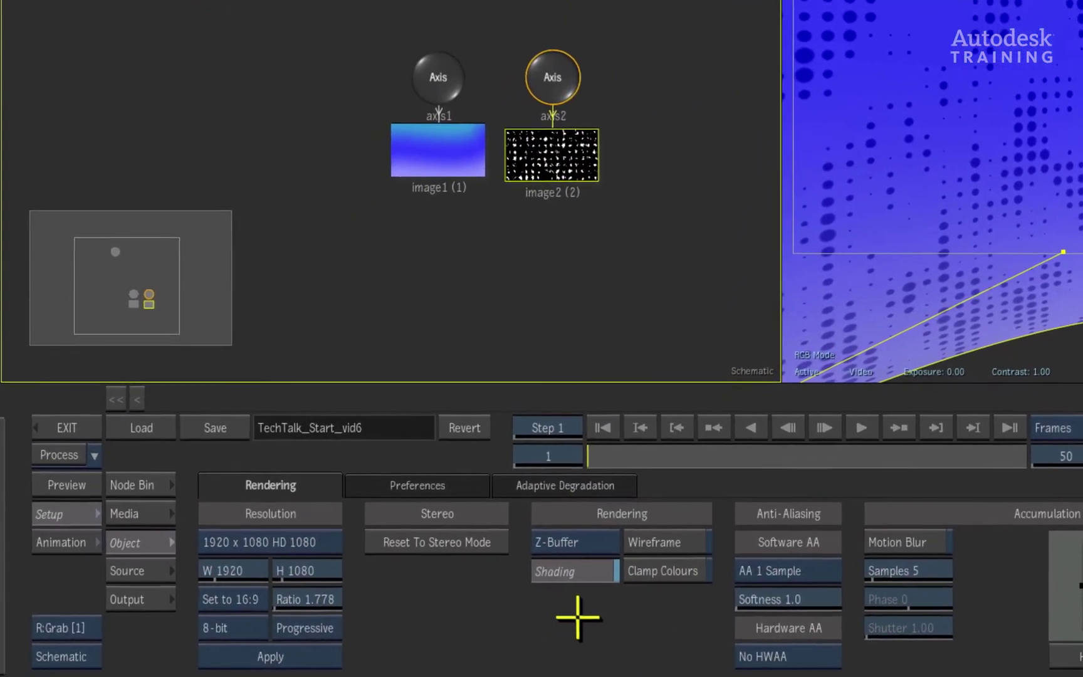
# Add a Light node, light1, from the Node Bin's Objects category.
pyautogui.click(161, 476)
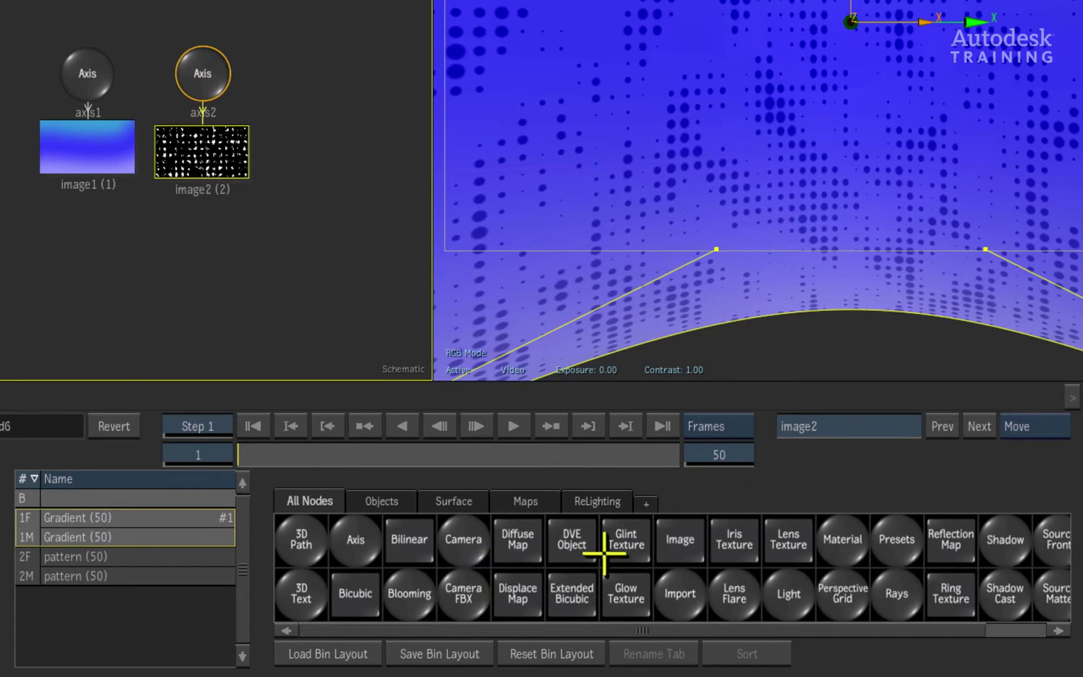
pyautogui.hscroll(2, 604, 553)
pyautogui.hscroll(-2, 500, 580)
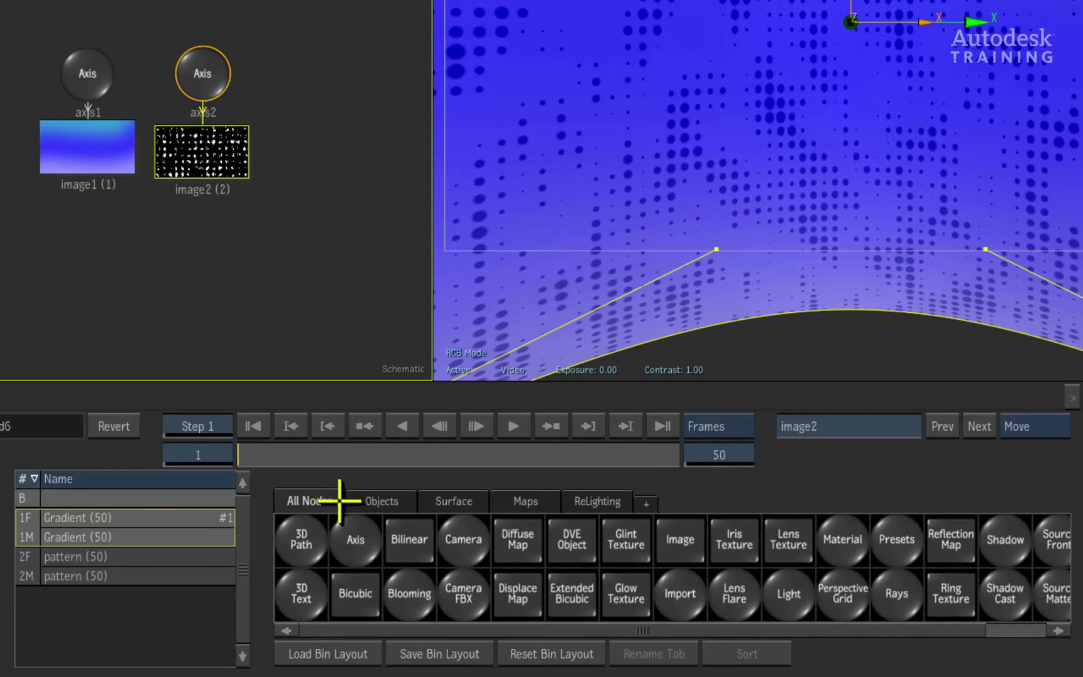
pyautogui.click(399, 499)
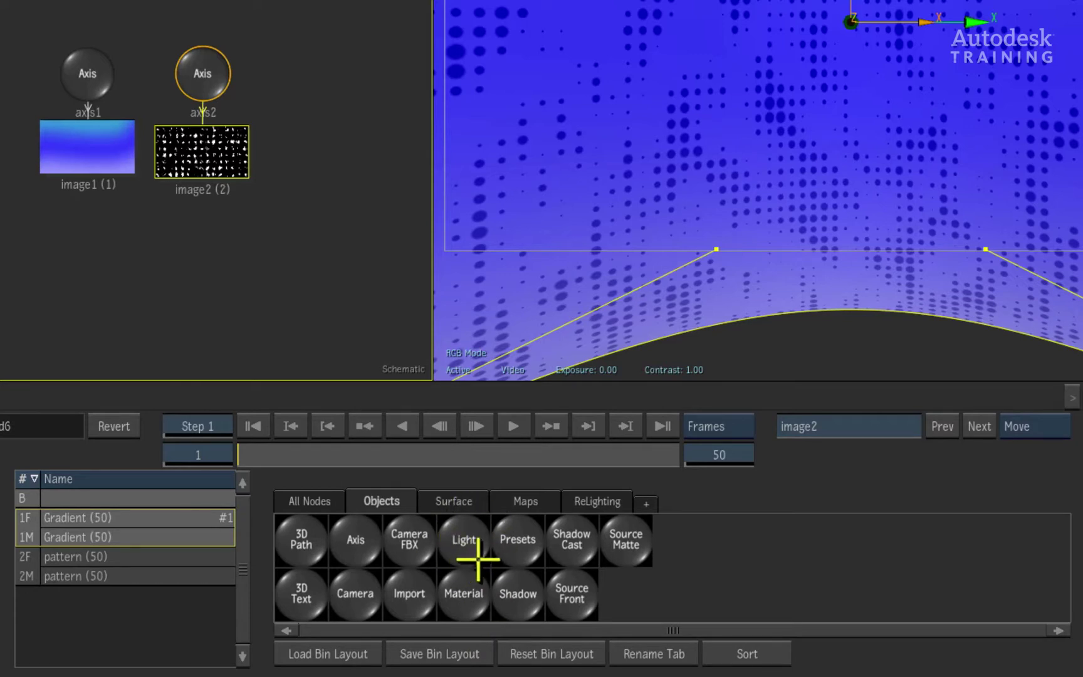
pyautogui.click(463, 542)
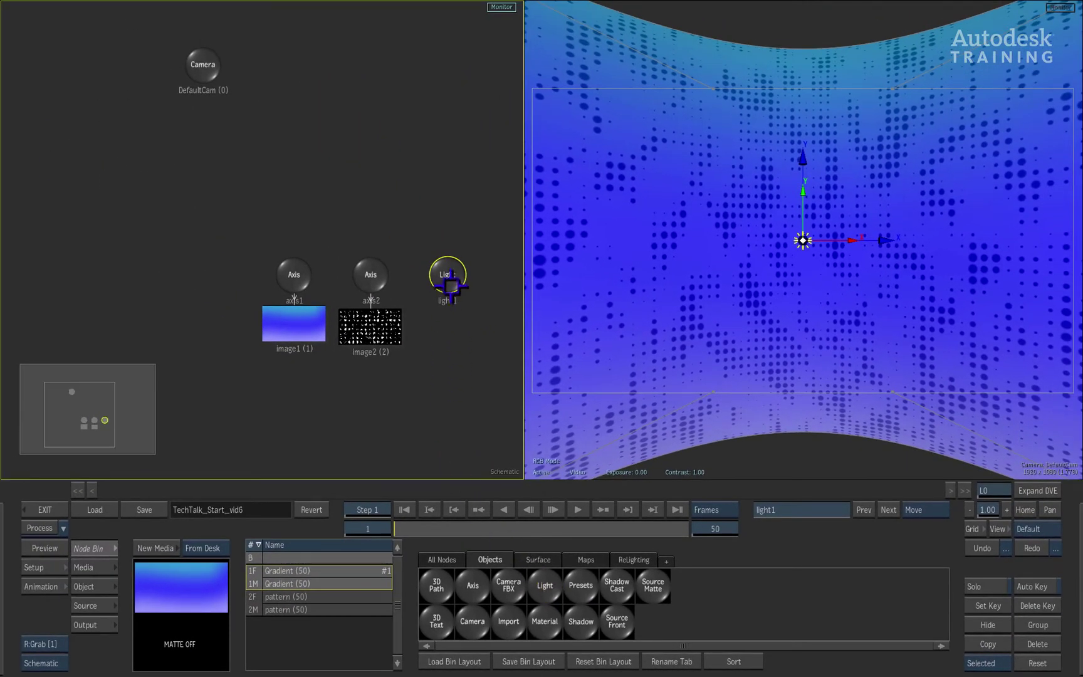
# In light1's settings, lower Intensity to 75% and narrow Spread to 30°.
pyautogui.doubleClick(447, 278)
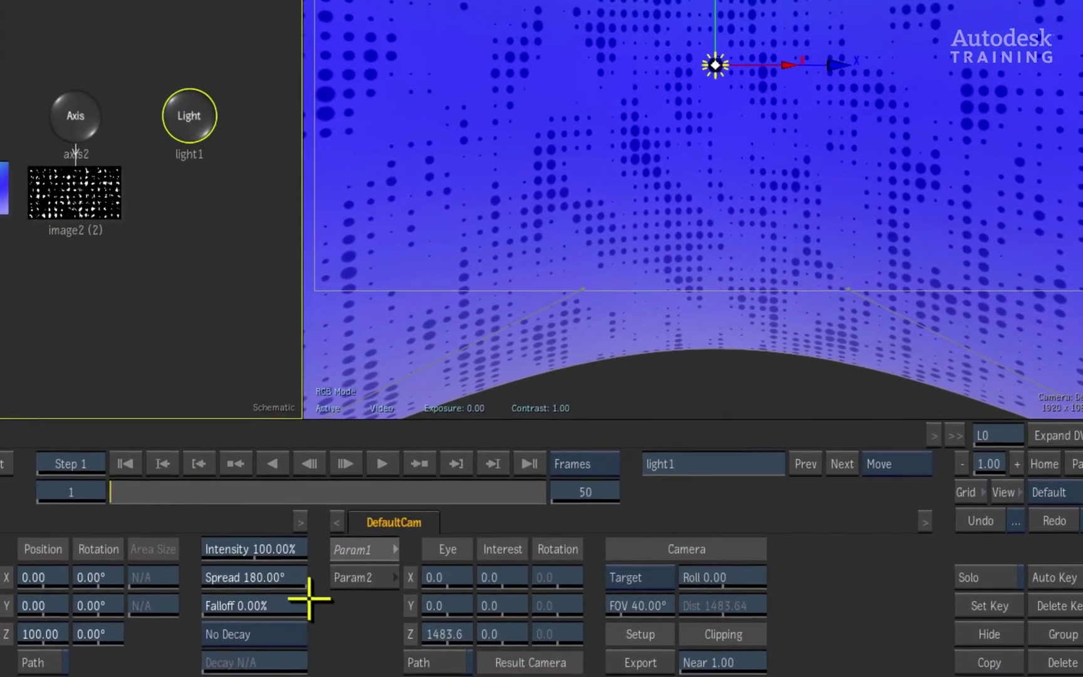
pyautogui.moveTo(275, 550); pyautogui.dragTo(220, 559)
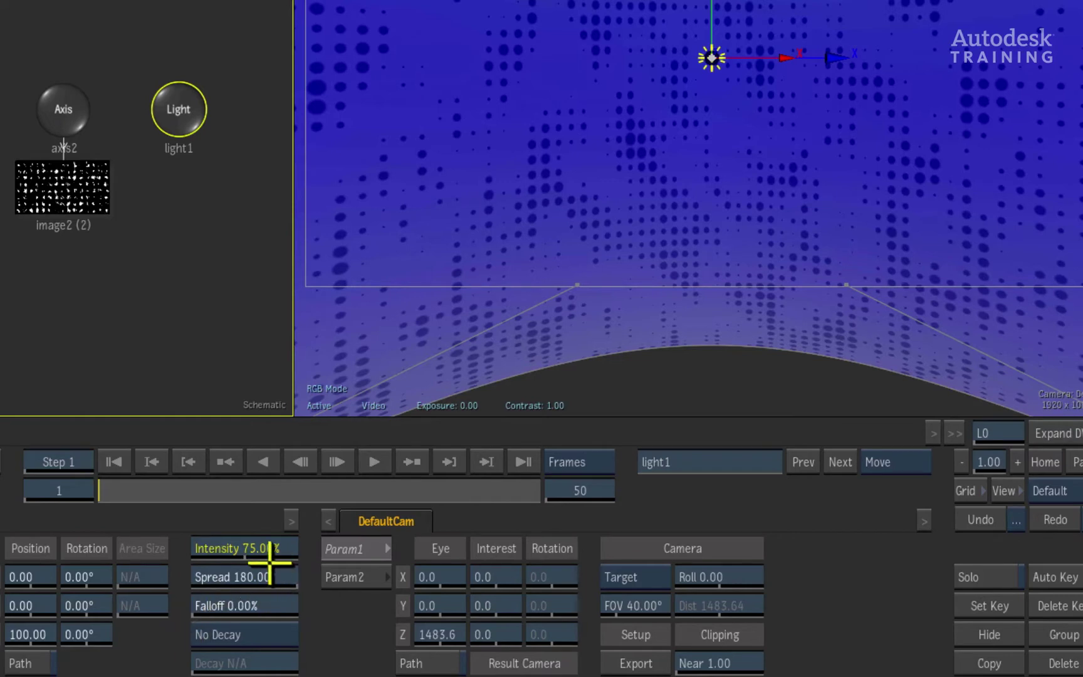
pyautogui.moveTo(282, 573); pyautogui.dragTo(115, 584)
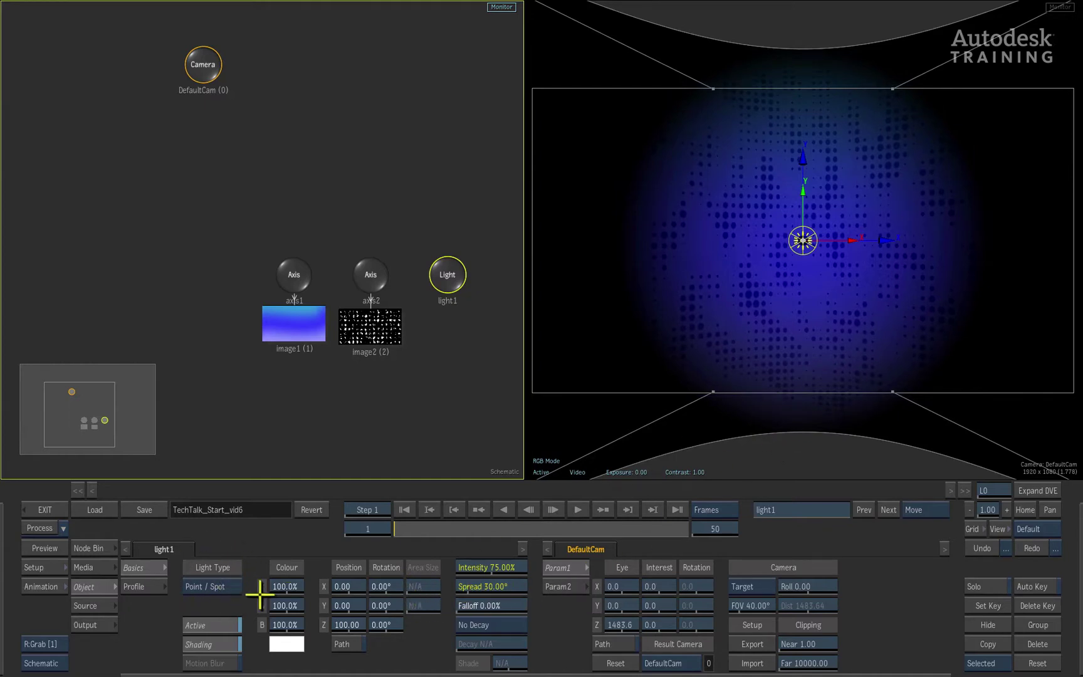
# Make light1 an Ellipse Area light with Area Size X widened to 1640.
pyautogui.click(235, 586)
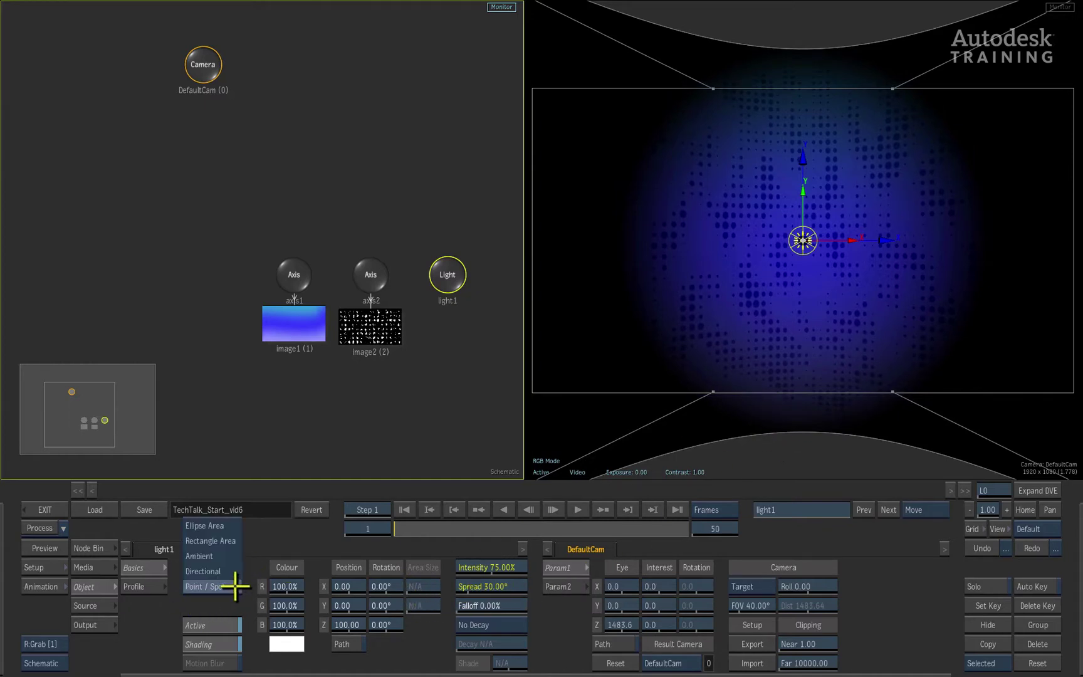
pyautogui.click(237, 524)
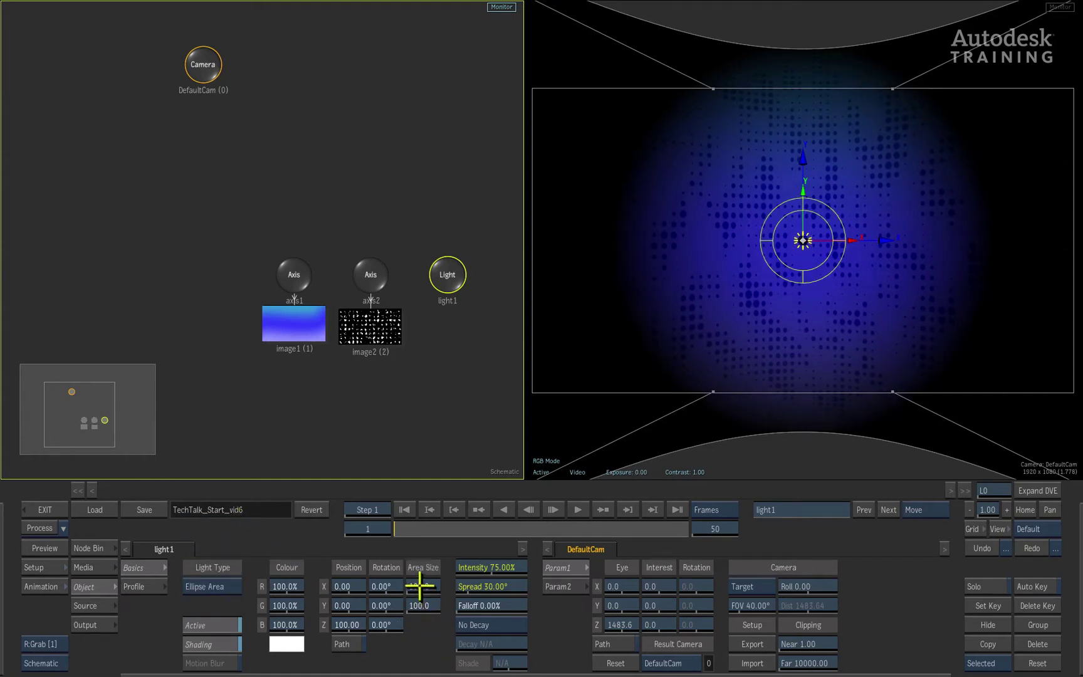
pyautogui.moveTo(419, 585)
pyautogui.mouseDown()
pyautogui.moveTo(660, 570)
pyautogui.moveTo(983, 582)
pyautogui.moveTo(756, 490)
pyautogui.moveTo(805, 563)
pyautogui.moveTo(977, 580)
pyautogui.moveTo(875, 565)
pyautogui.moveTo(432, 591)
pyautogui.mouseUp()
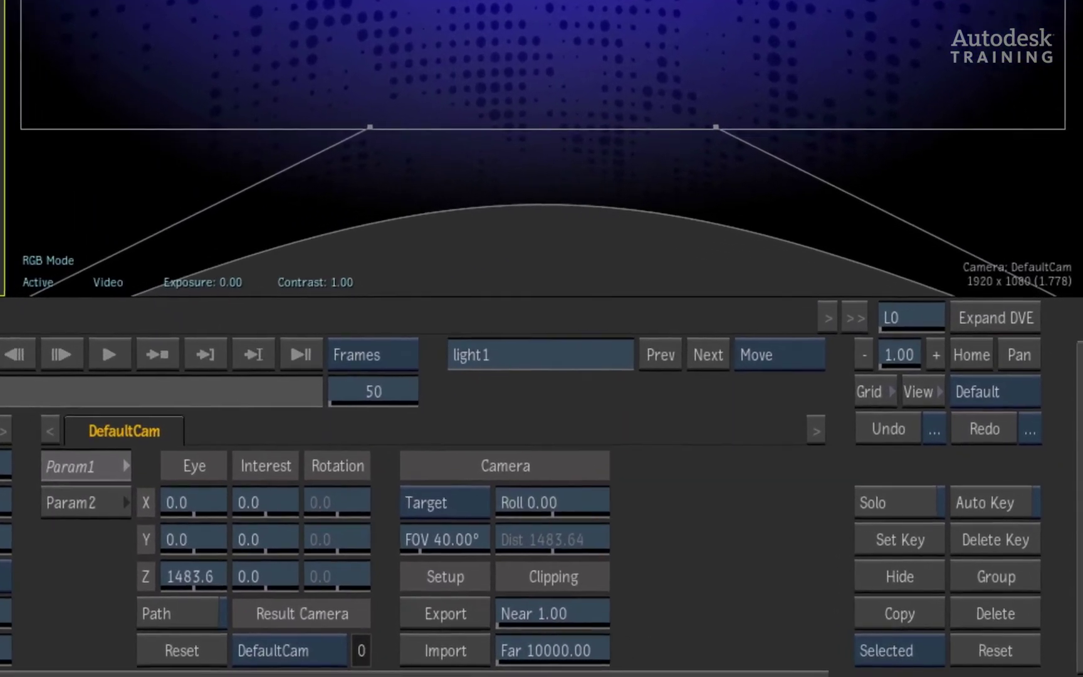
# With Auto Key on, key light1's Position Z at 2322 on frame 1 and a closer value at frame 50.
pyautogui.click(978, 495)
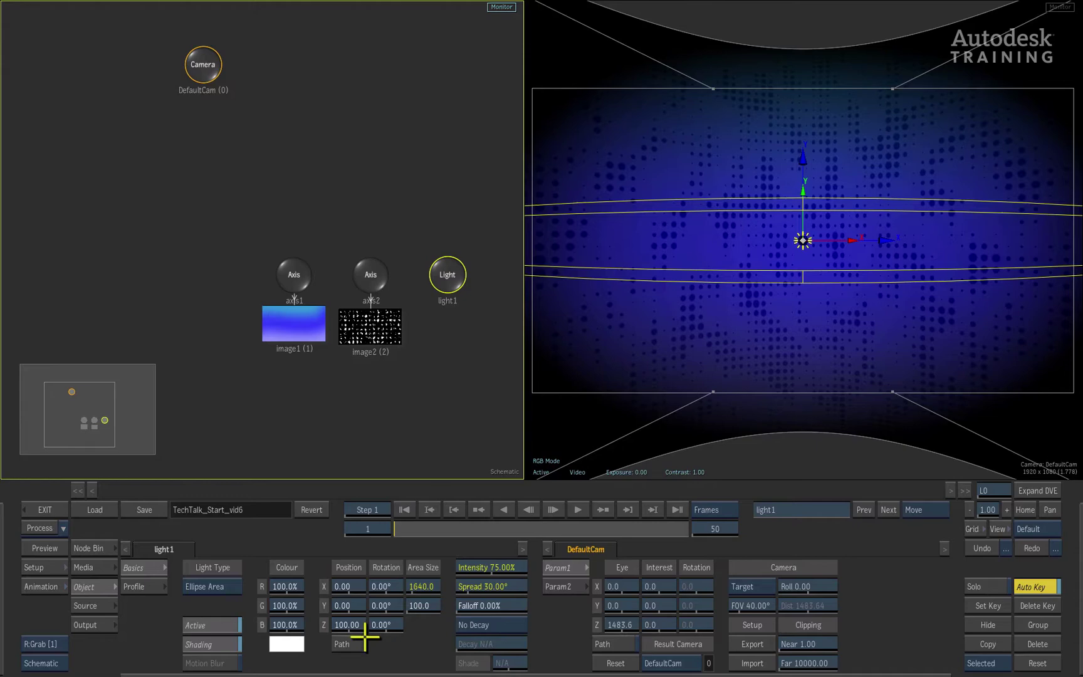
pyautogui.moveTo(356, 625); pyautogui.dragTo(950, 577)
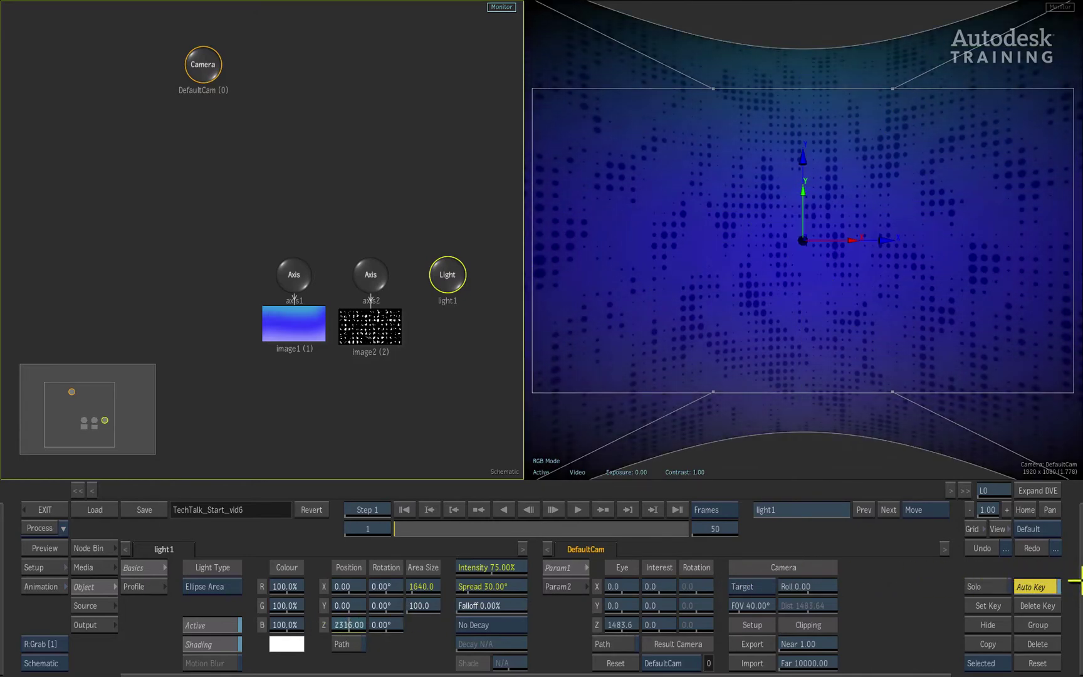
pyautogui.click(676, 509)
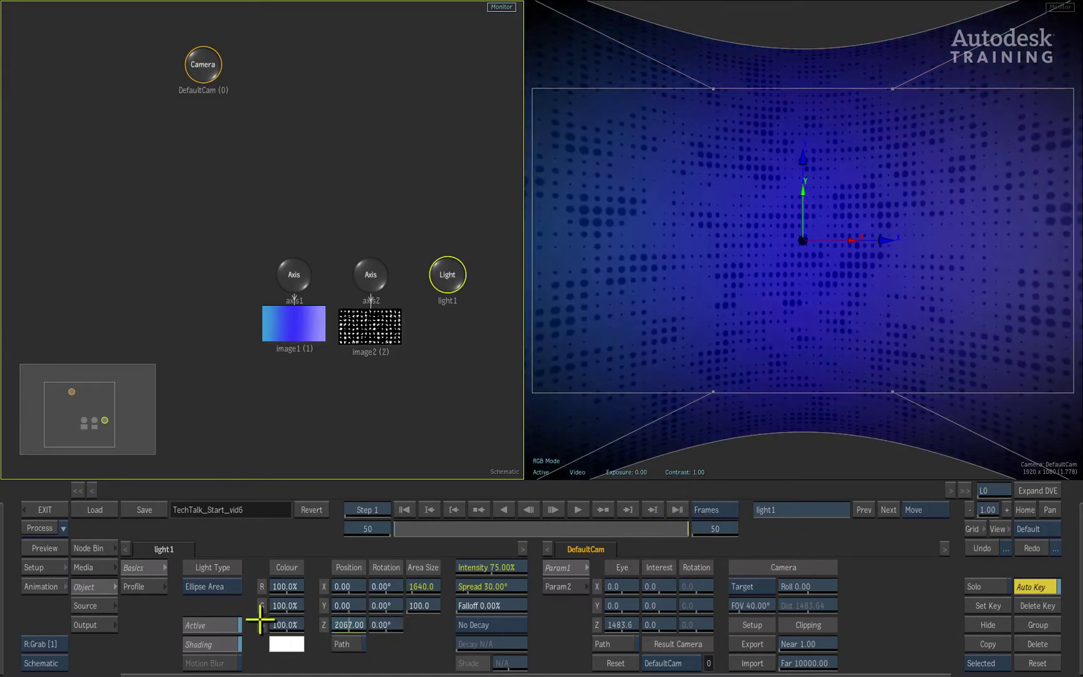
pyautogui.moveTo(321, 620); pyautogui.dragTo(345, 620)
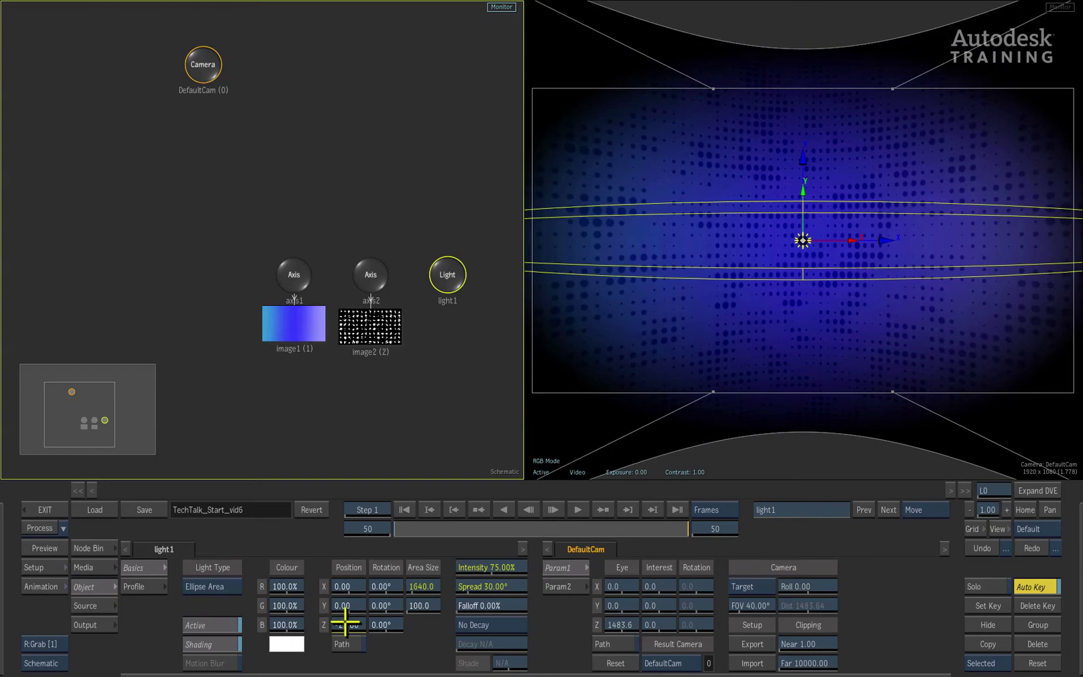
# Scrub the timeline to check the light's Z motion, reading 2225.06 at frame 7.
pyautogui.moveTo(671, 532); pyautogui.dragTo(436, 530)
pyautogui.moveTo(647, 459); pyautogui.dragTo(539, 461)
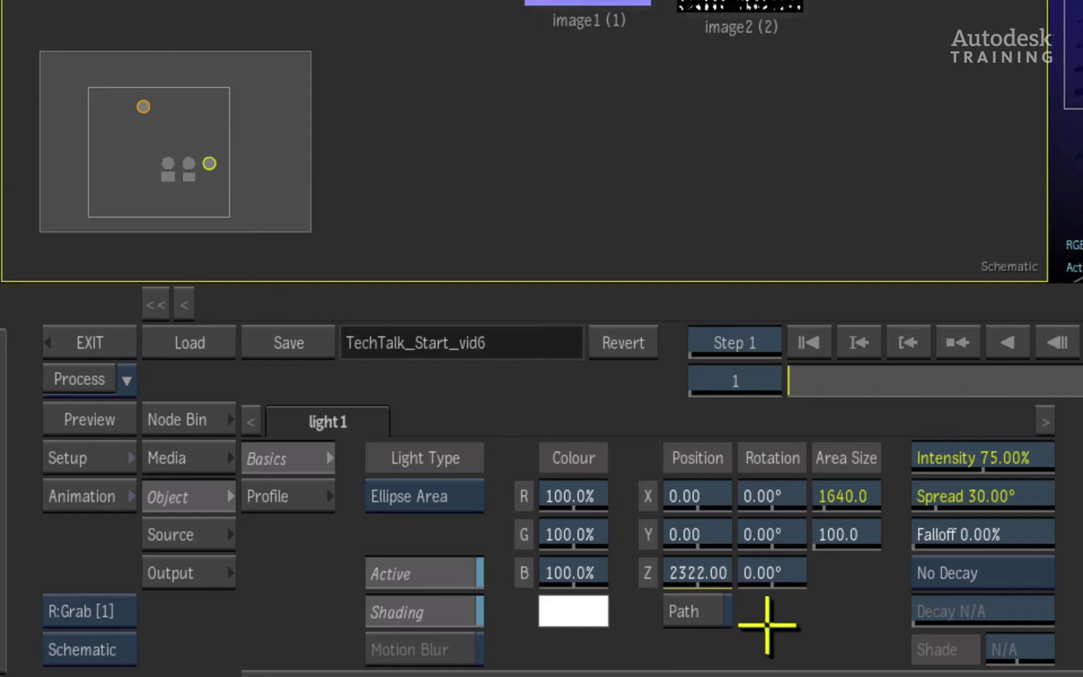
pyautogui.moveTo(812, 374); pyautogui.dragTo(859, 376)
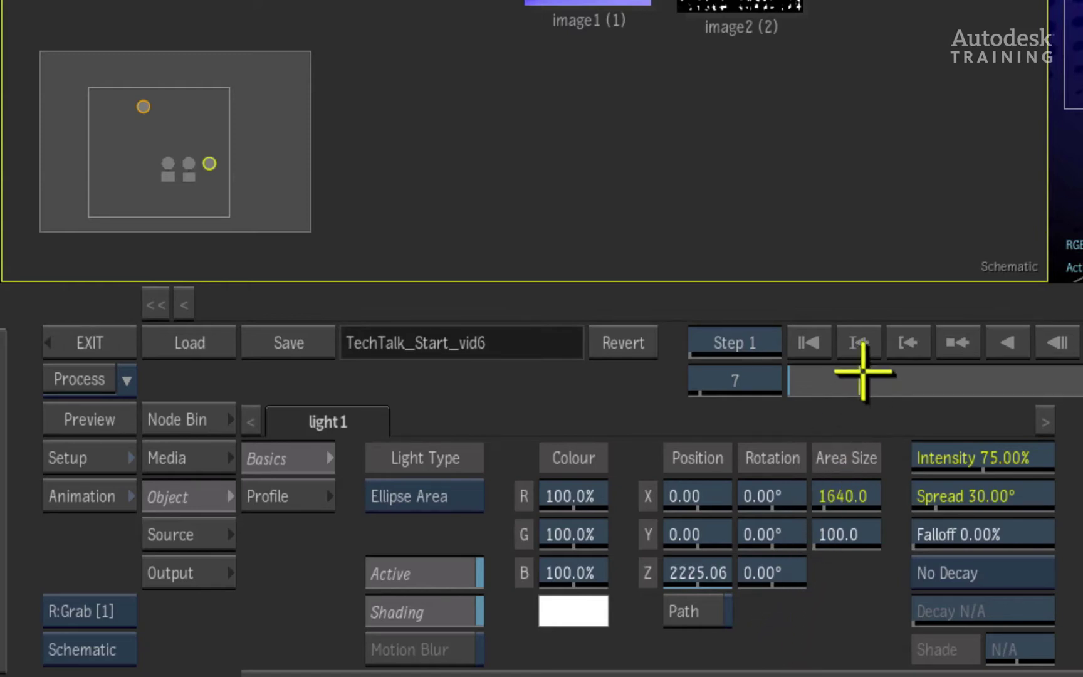
pyautogui.click(839, 376)
pyautogui.moveTo(839, 373); pyautogui.dragTo(773, 367)
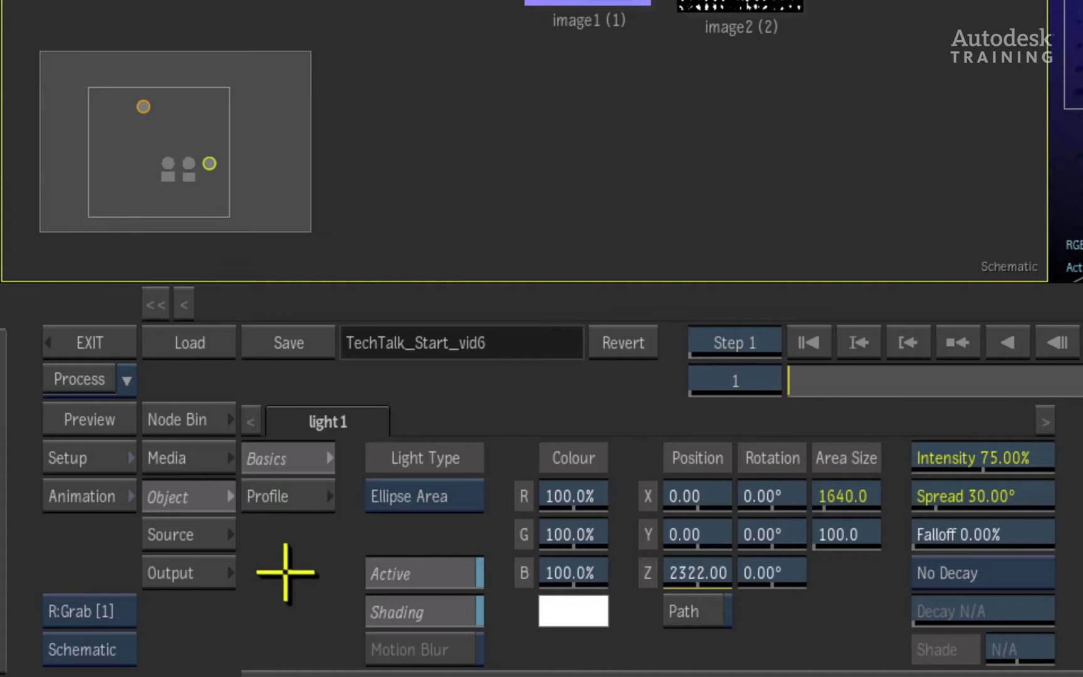
# Open the Import file browser from the Node Bin.
pyautogui.click(96, 548)
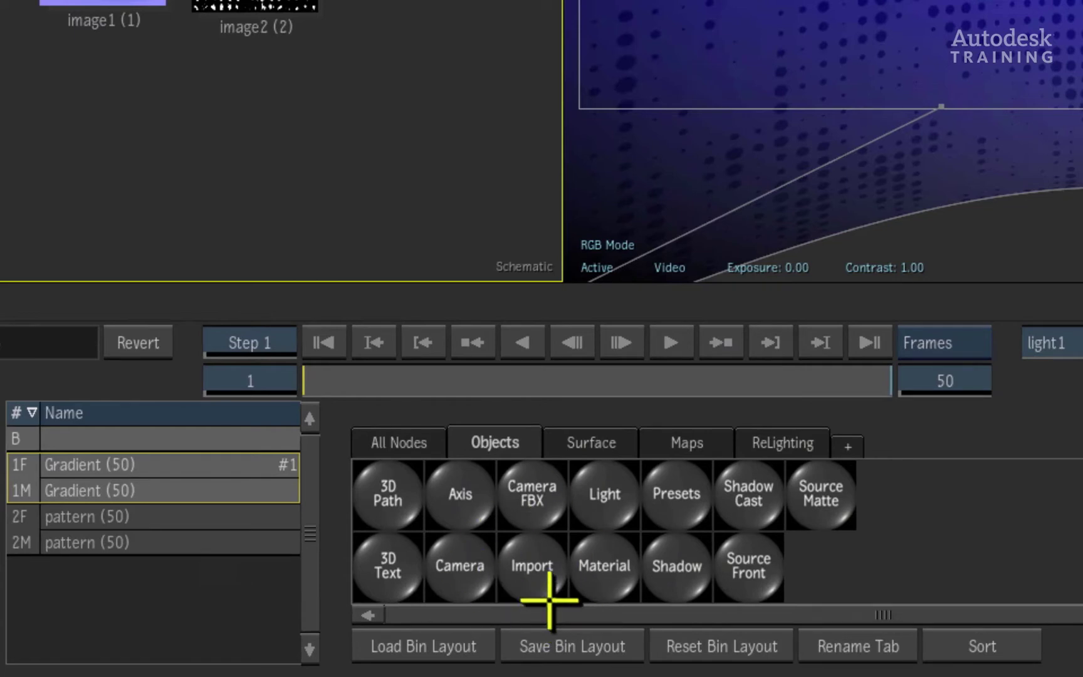
pyautogui.click(536, 573)
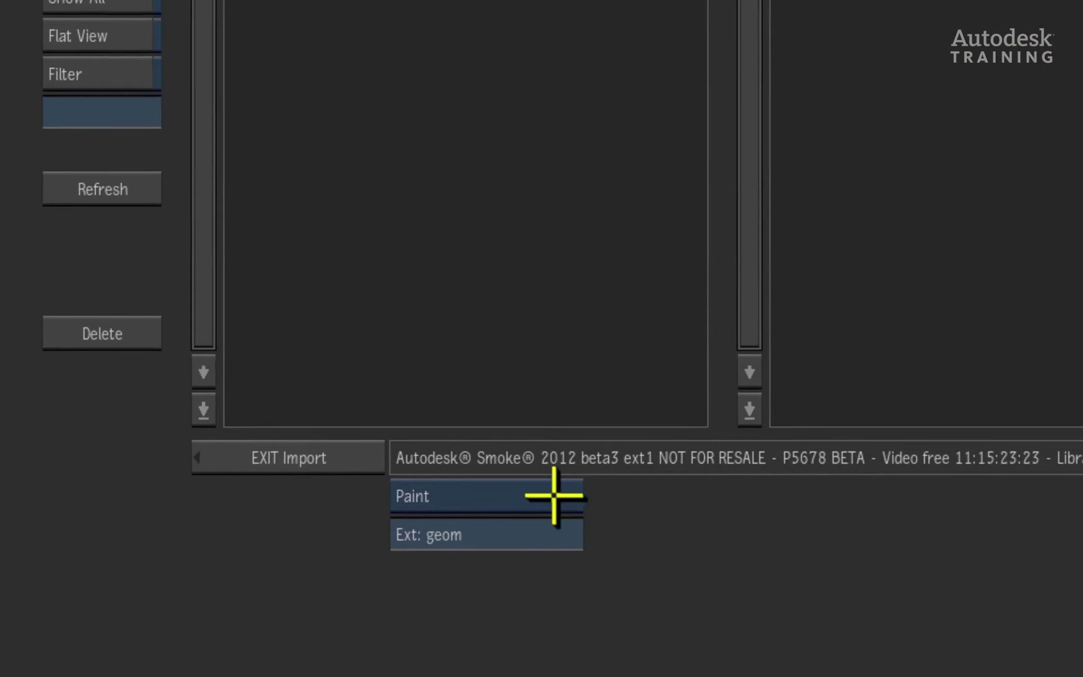
# Filter the import to Photoshop psd files and browse to Users > home > Desktop.
pyautogui.click(493, 517)
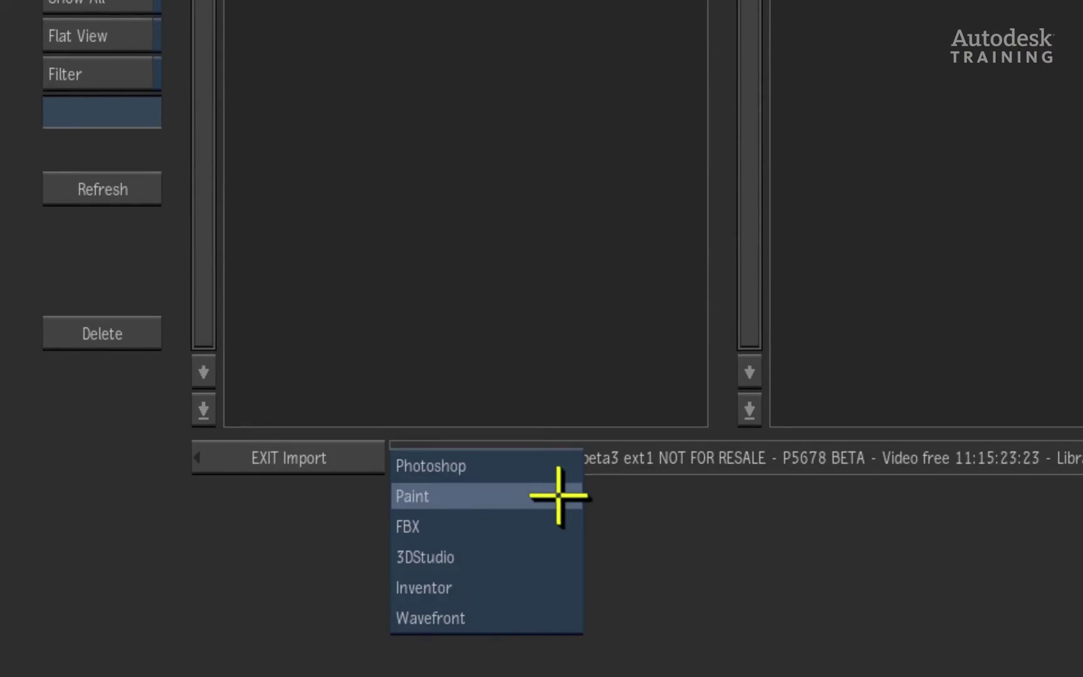
pyautogui.click(554, 464)
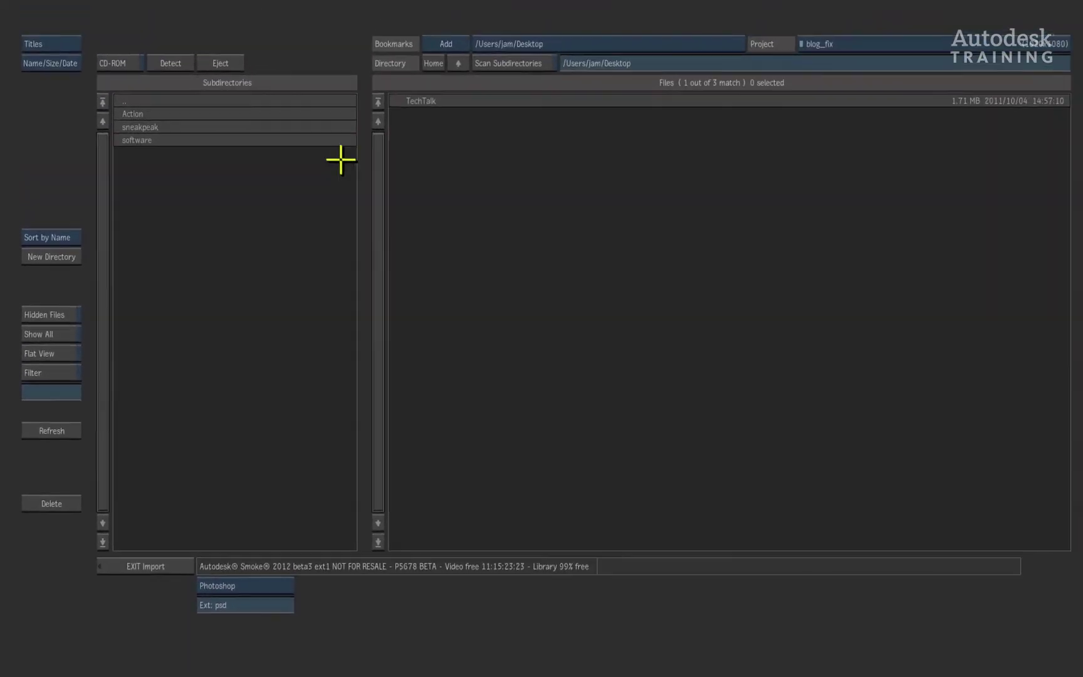
pyautogui.click(244, 102)
pyautogui.click(451, 68)
pyautogui.click(451, 69)
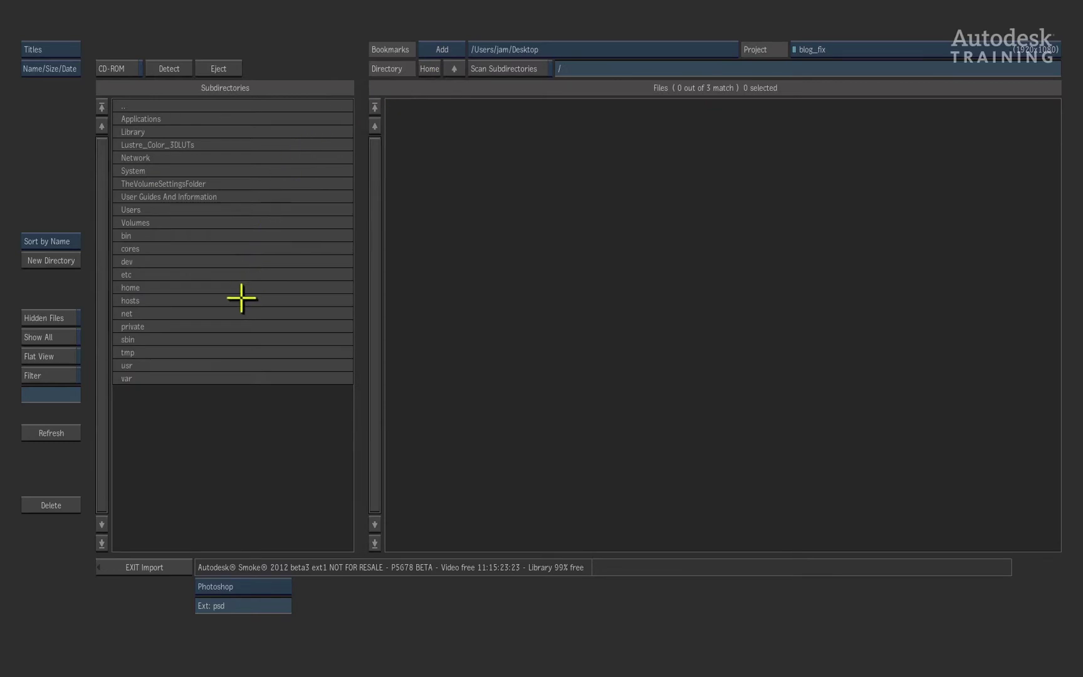
pyautogui.click(209, 209)
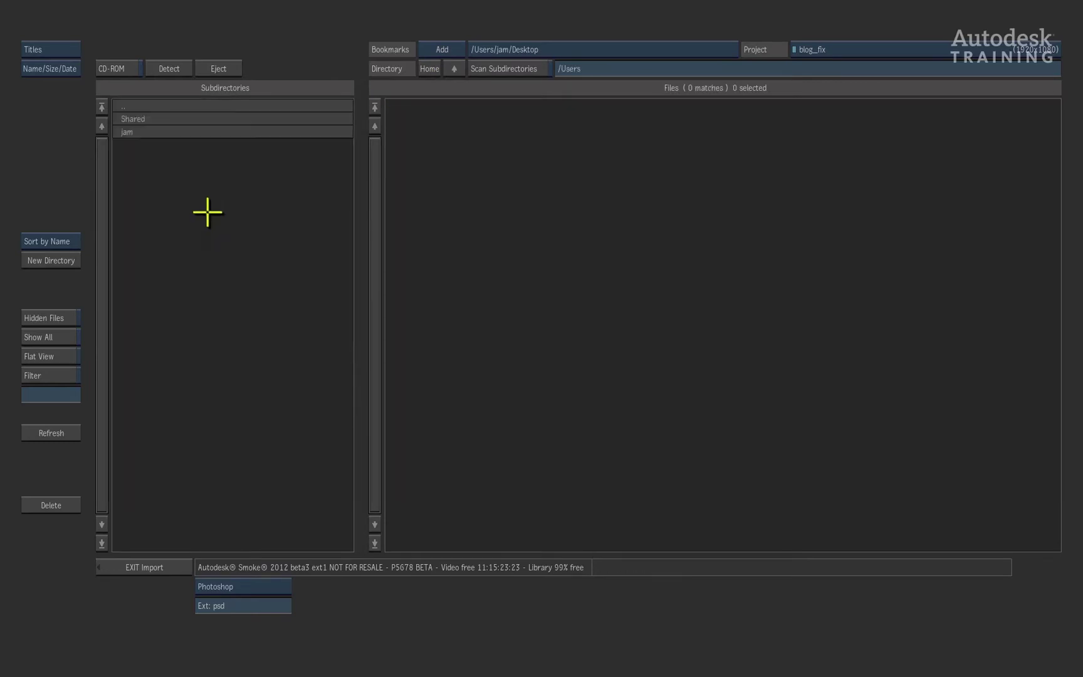
pyautogui.click(184, 131)
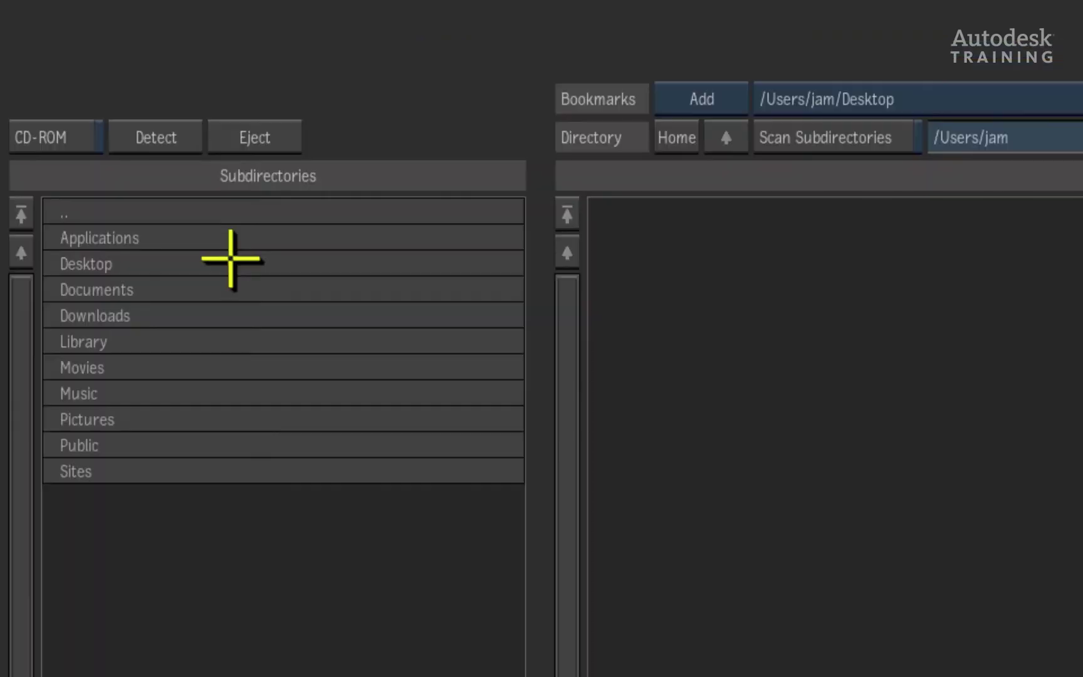
pyautogui.click(206, 130)
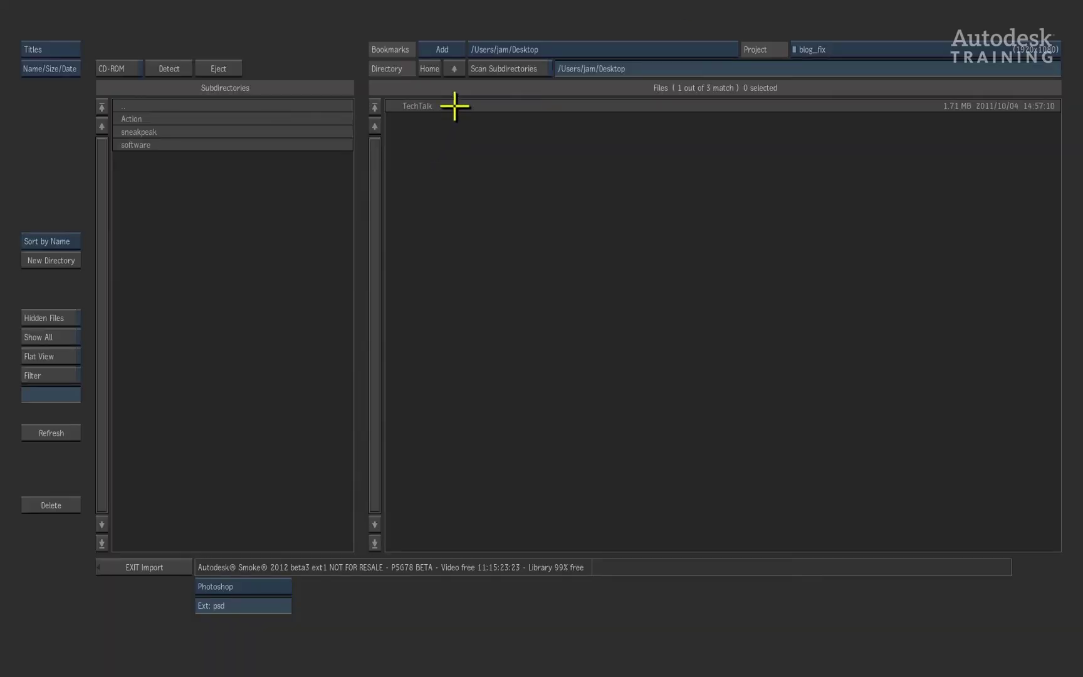
pyautogui.click(461, 105)
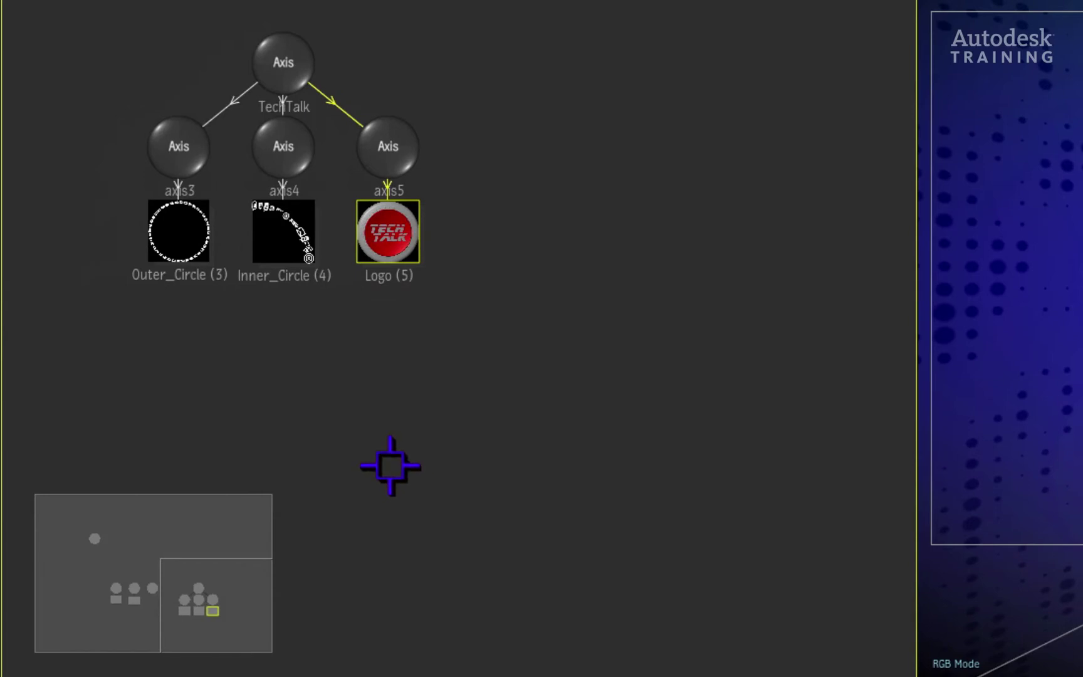
pyautogui.moveTo(387, 229); pyautogui.dragTo(394, 250)
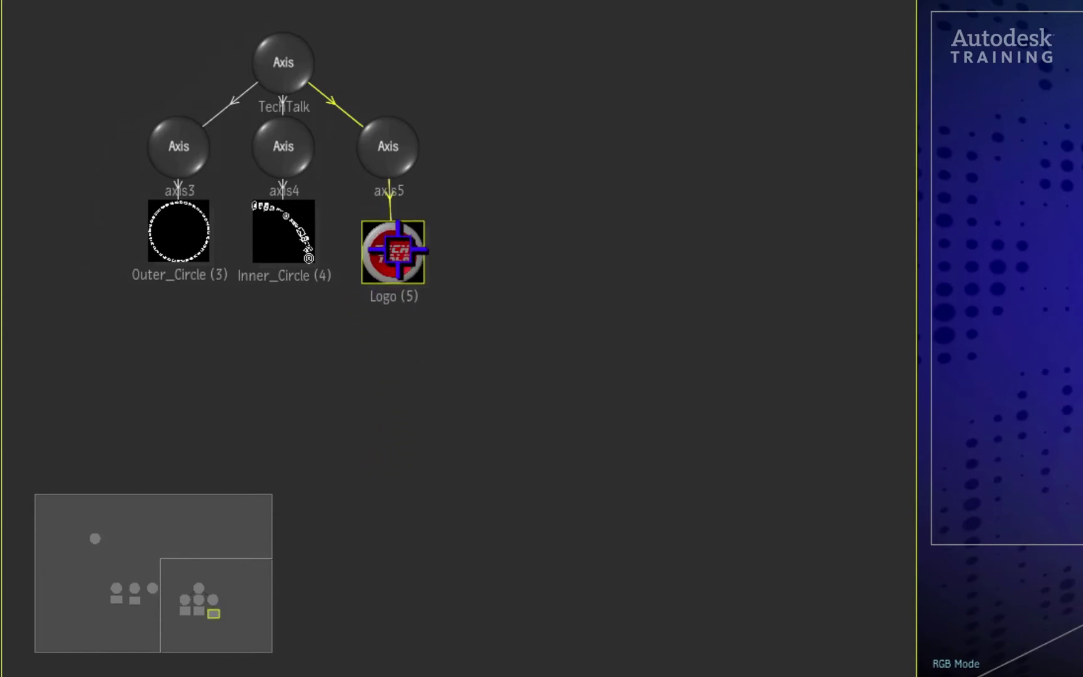
pyautogui.moveTo(281, 235); pyautogui.dragTo(287, 270)
pyautogui.moveTo(179, 257); pyautogui.dragTo(180, 279)
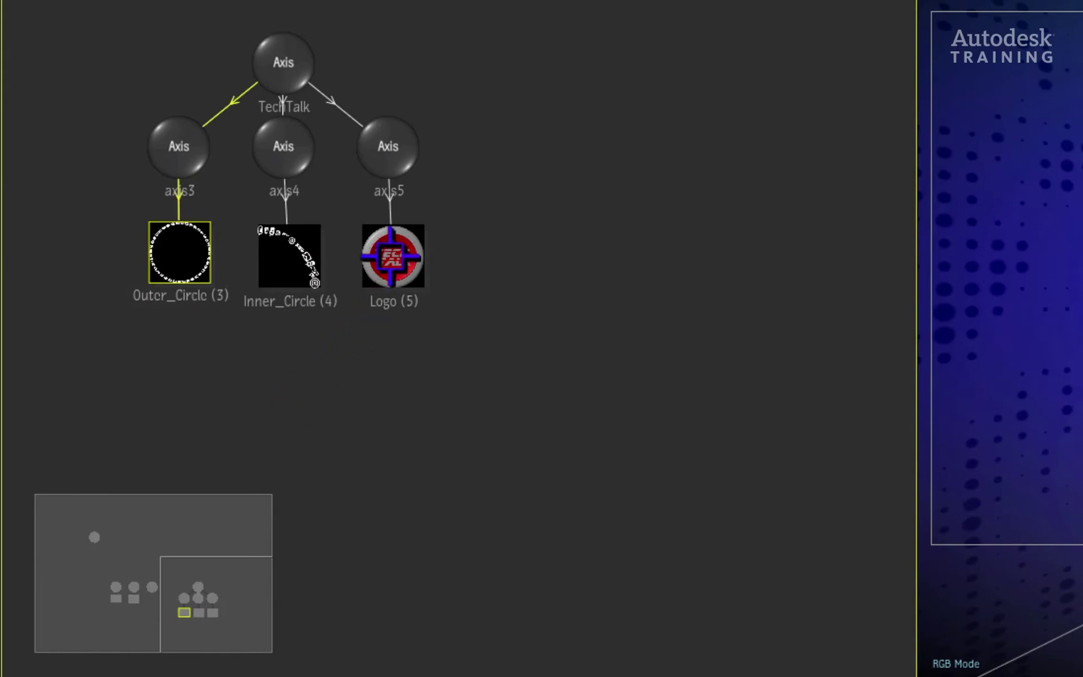
pyautogui.click(393, 256)
pyautogui.click(195, 277)
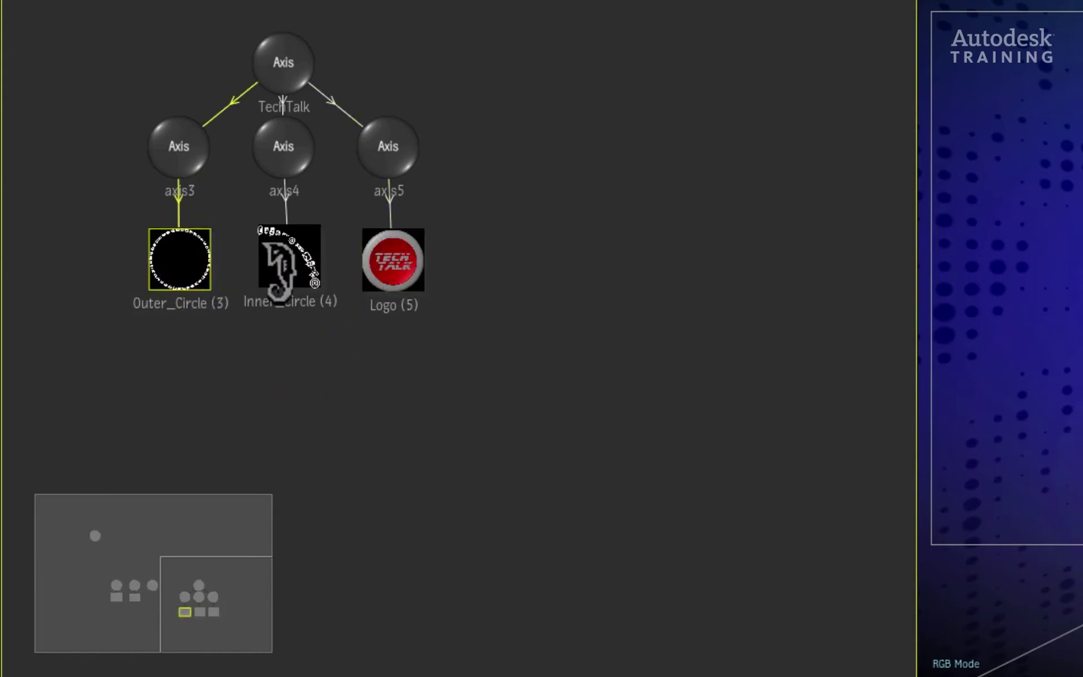
pyautogui.click(290, 262)
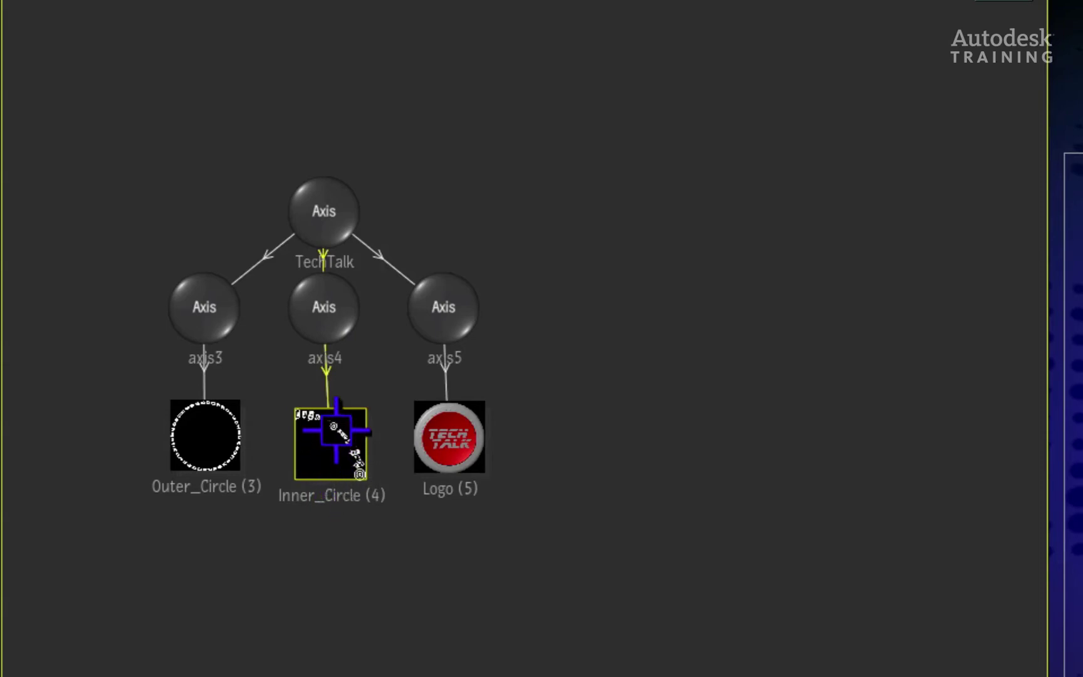
# Select axis4 and solo it so only the Inner_Circle arc shows.
pyautogui.click(325, 312)
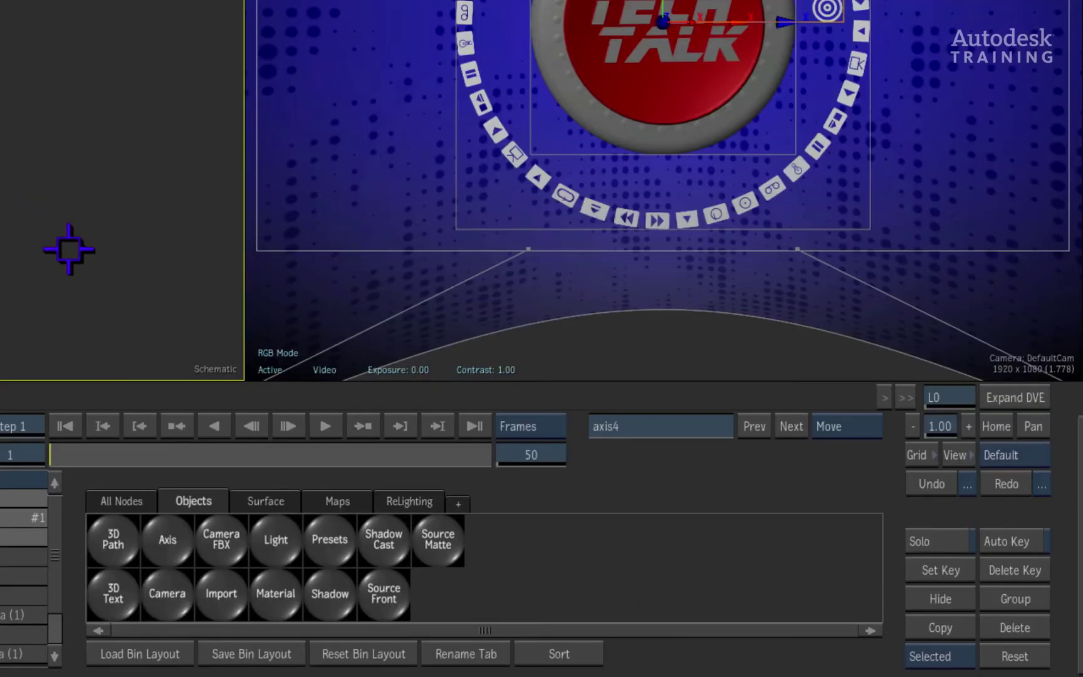
pyautogui.click(938, 545)
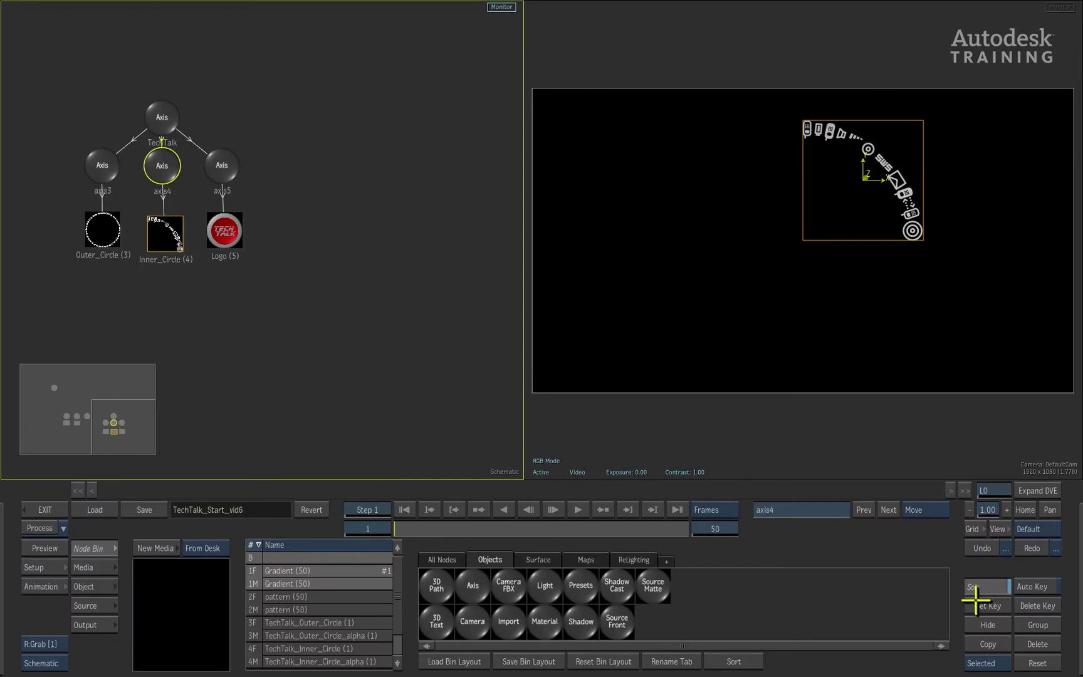
# Set axis4's Centre to X -212, Y -213 and test a Z rotation around it.
pyautogui.click(88, 583)
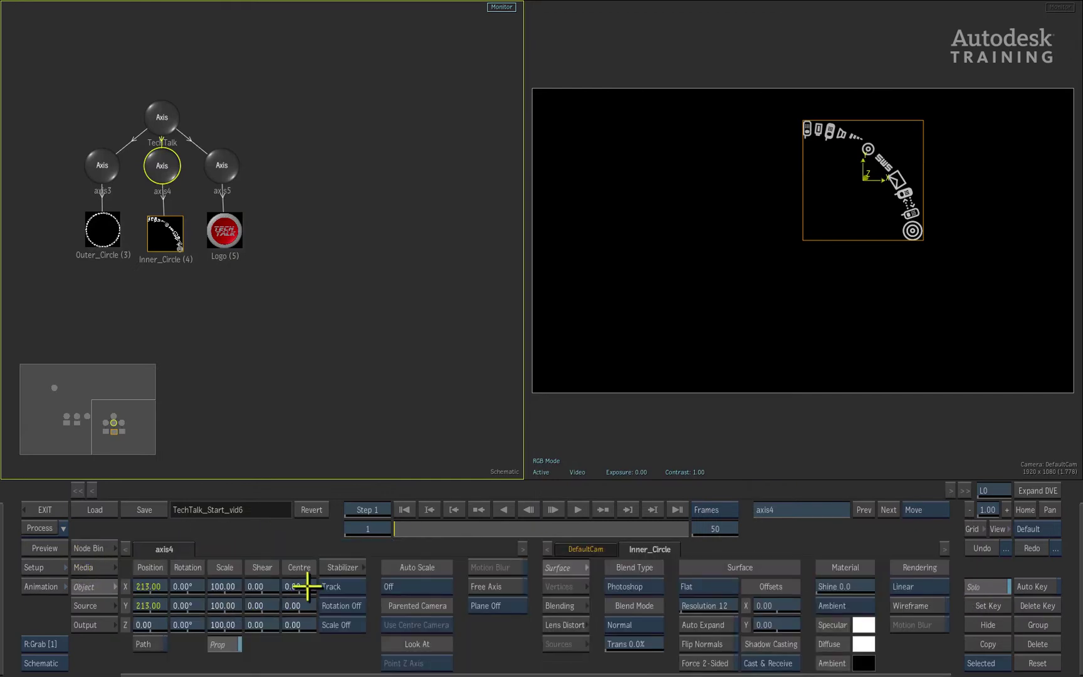
pyautogui.moveTo(307, 586); pyautogui.dragTo(208, 589)
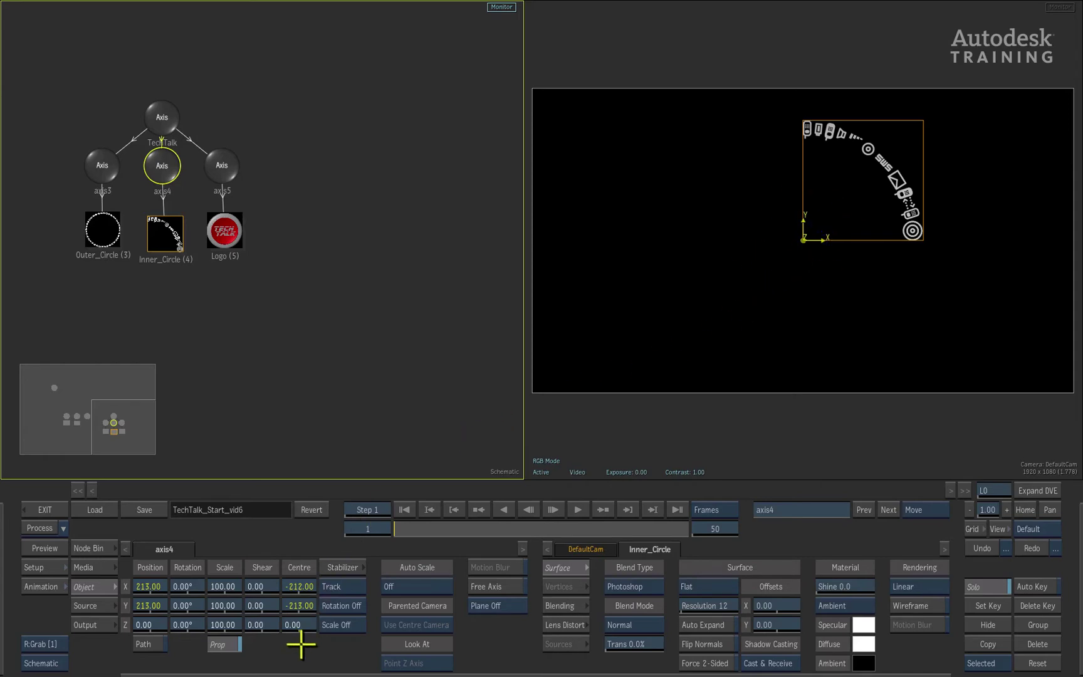
pyautogui.moveTo(187, 625)
pyautogui.mouseDown()
pyautogui.moveTo(209, 624)
pyautogui.moveTo(186, 619)
pyautogui.mouseUp()
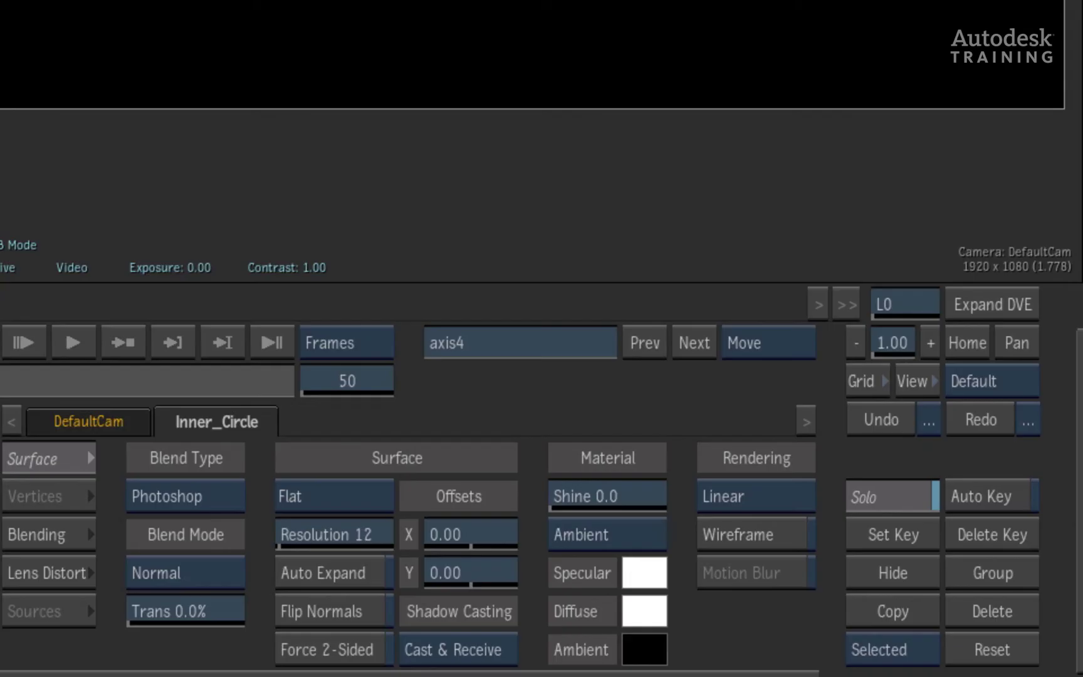
# Turn Solo off and drag the axis4/Inner_Circle branch to the schematic's lower right.
pyautogui.click(894, 492)
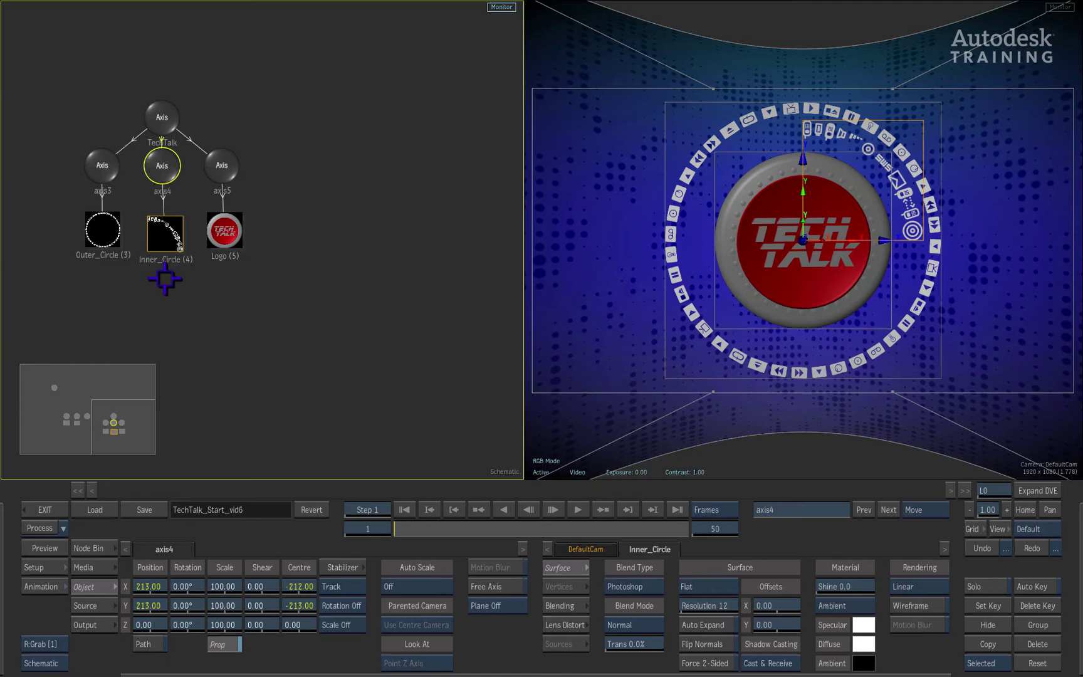
pyautogui.moveTo(162, 166); pyautogui.dragTo(364, 315)
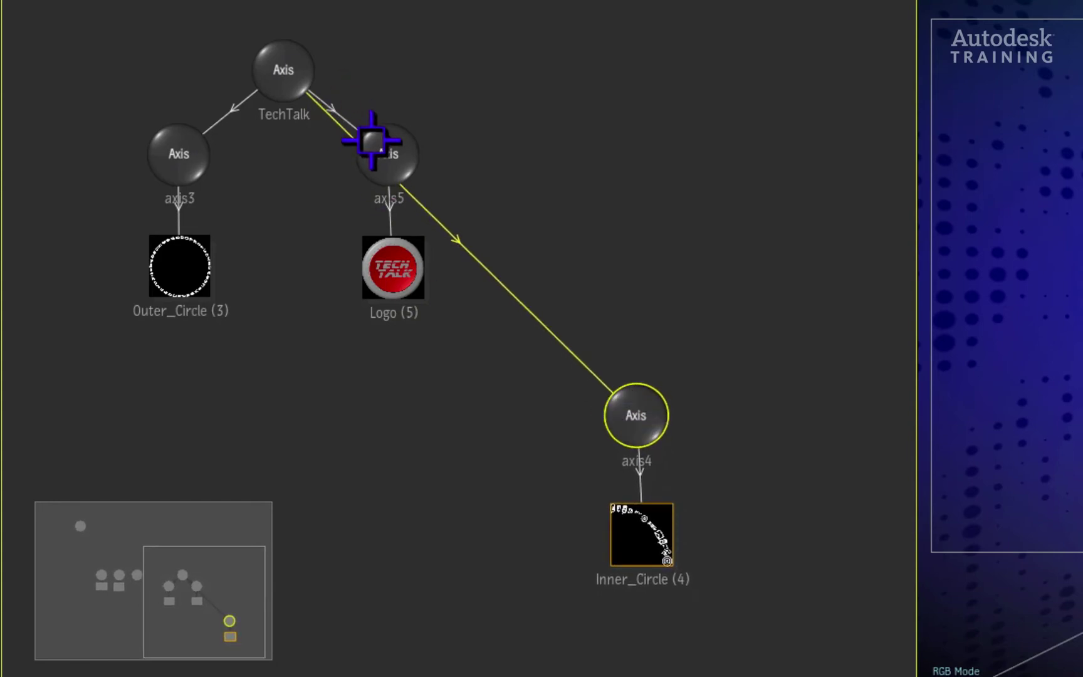
# Tidy the schematic layout and cut the link between TechTalk and axis4.
pyautogui.moveTo(370, 140); pyautogui.dragTo(289, 187)
pyautogui.moveTo(626, 418); pyautogui.dragTo(638, 389)
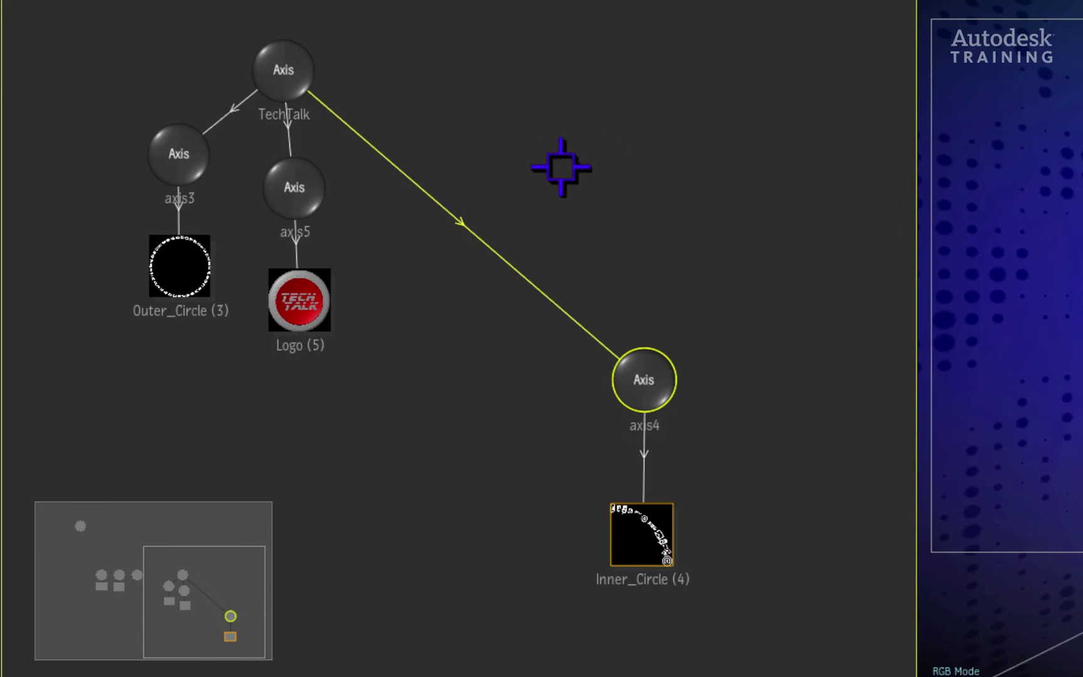
pyautogui.moveTo(655, 117); pyautogui.dragTo(426, 414)
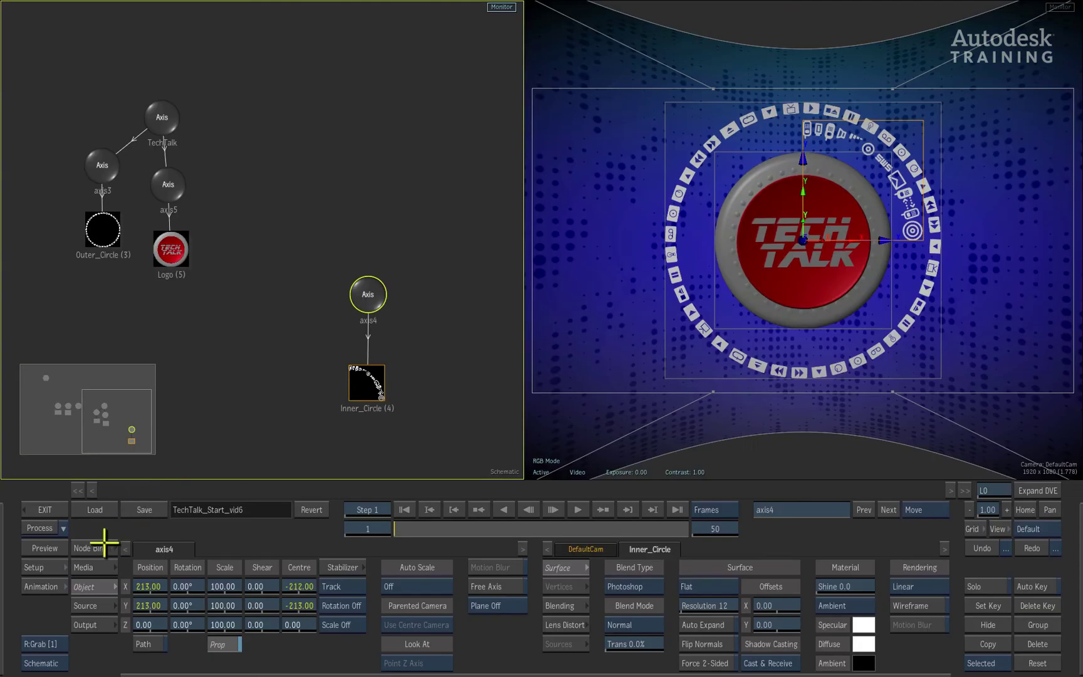
# Add four Axis nodes from the Node Bin, axis6 to axis9, in a row above axis4.
pyautogui.click(95, 546)
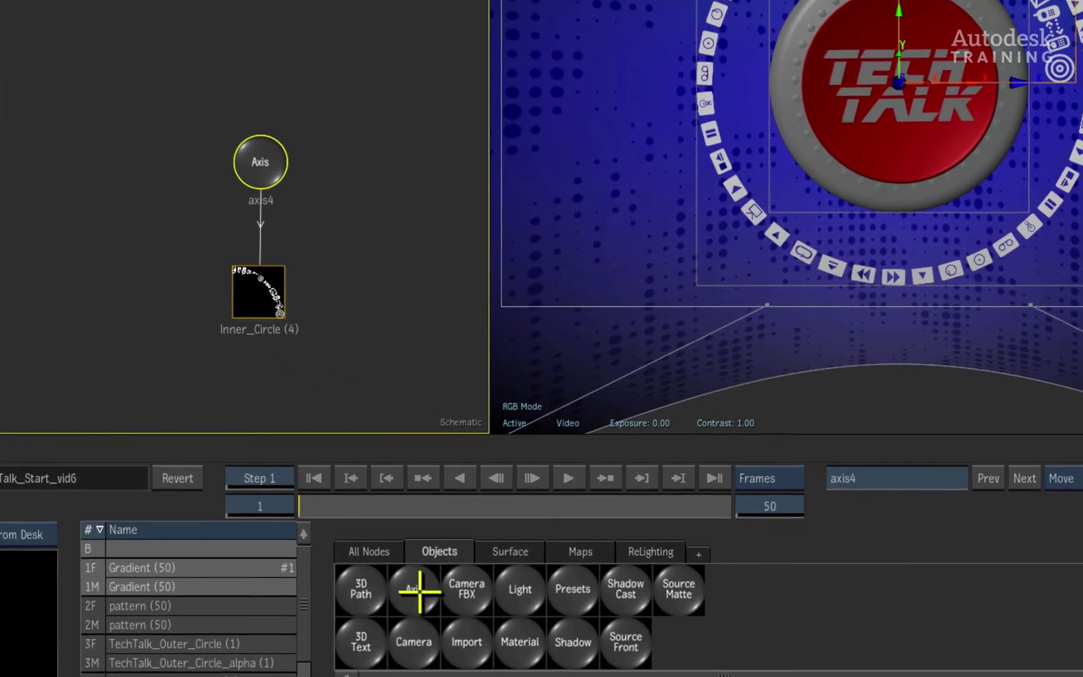
pyautogui.moveTo(418, 590); pyautogui.dragTo(134, 43)
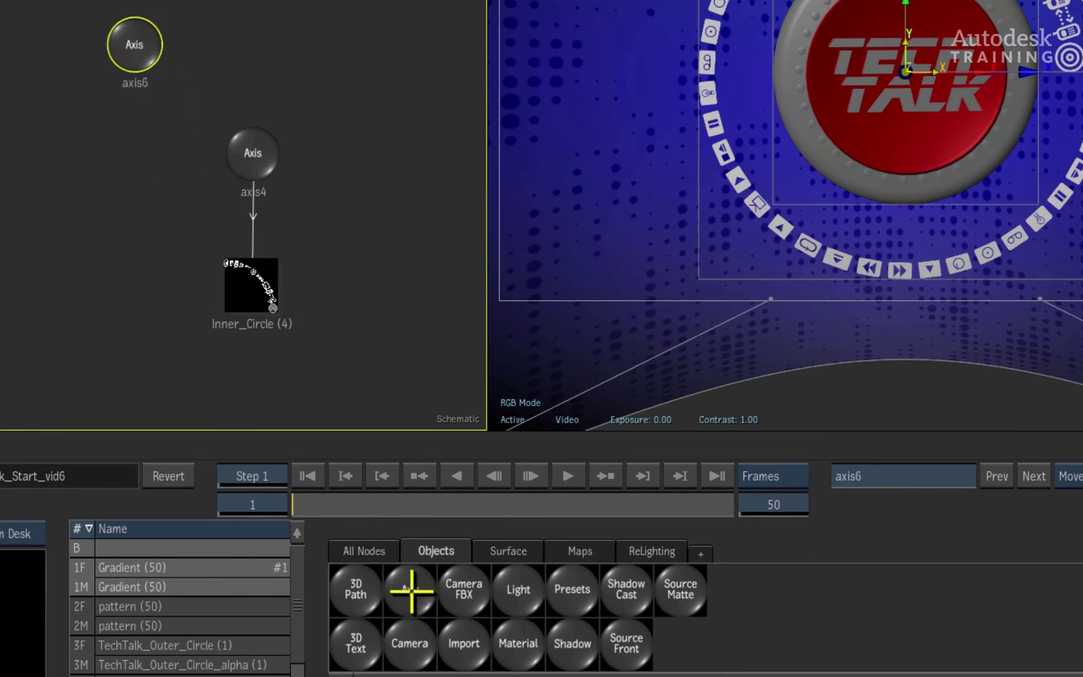
pyautogui.moveTo(410, 589); pyautogui.dragTo(232, 34)
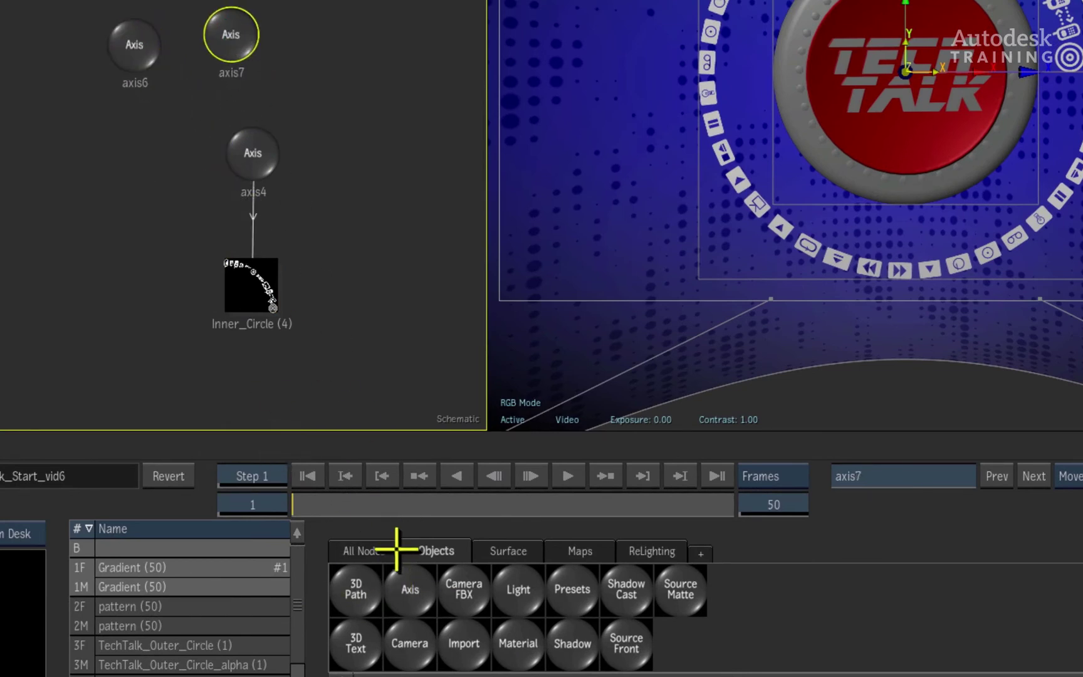
pyautogui.moveTo(411, 586); pyautogui.dragTo(317, 28)
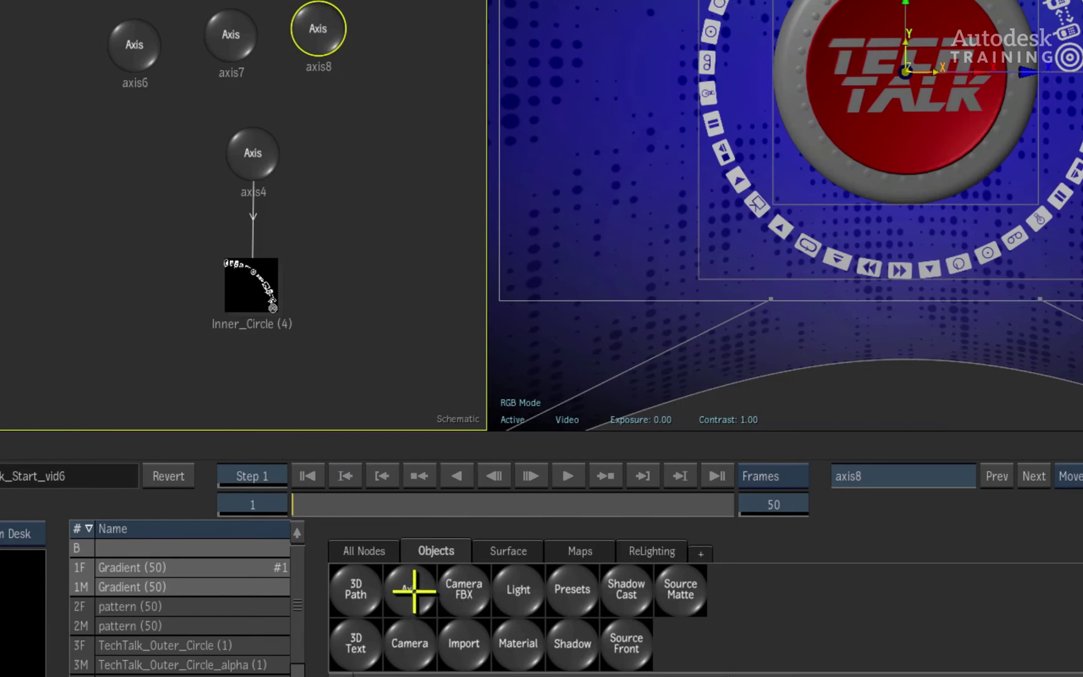
pyautogui.moveTo(412, 587); pyautogui.dragTo(424, 31)
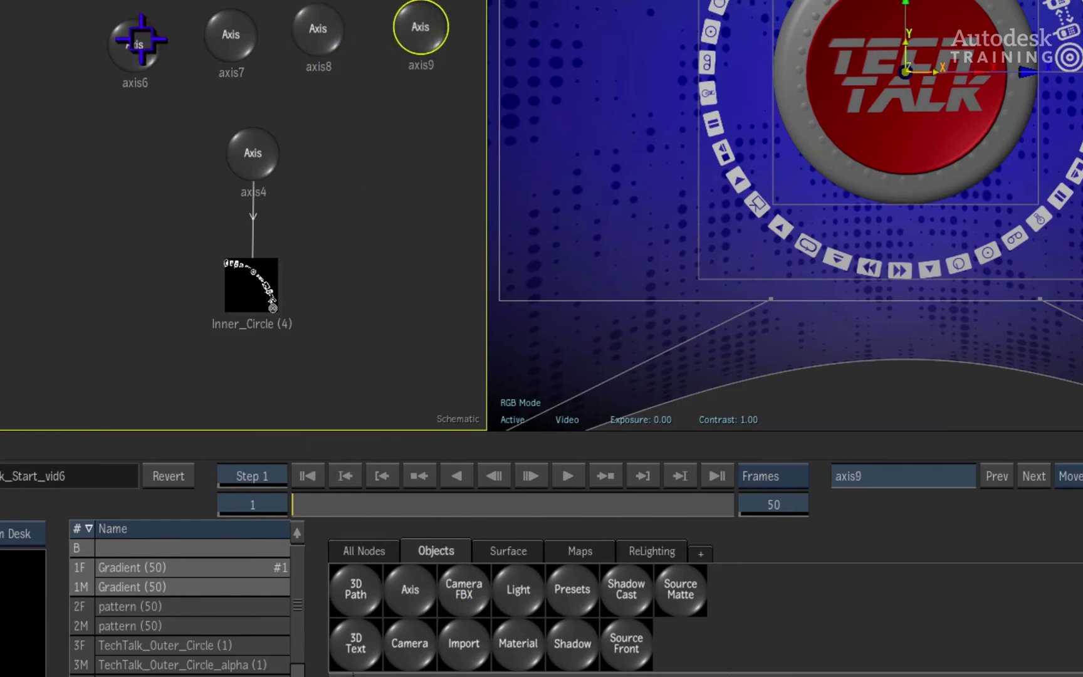
pyautogui.moveTo(136, 41); pyautogui.dragTo(139, 29)
pyautogui.click(223, 35)
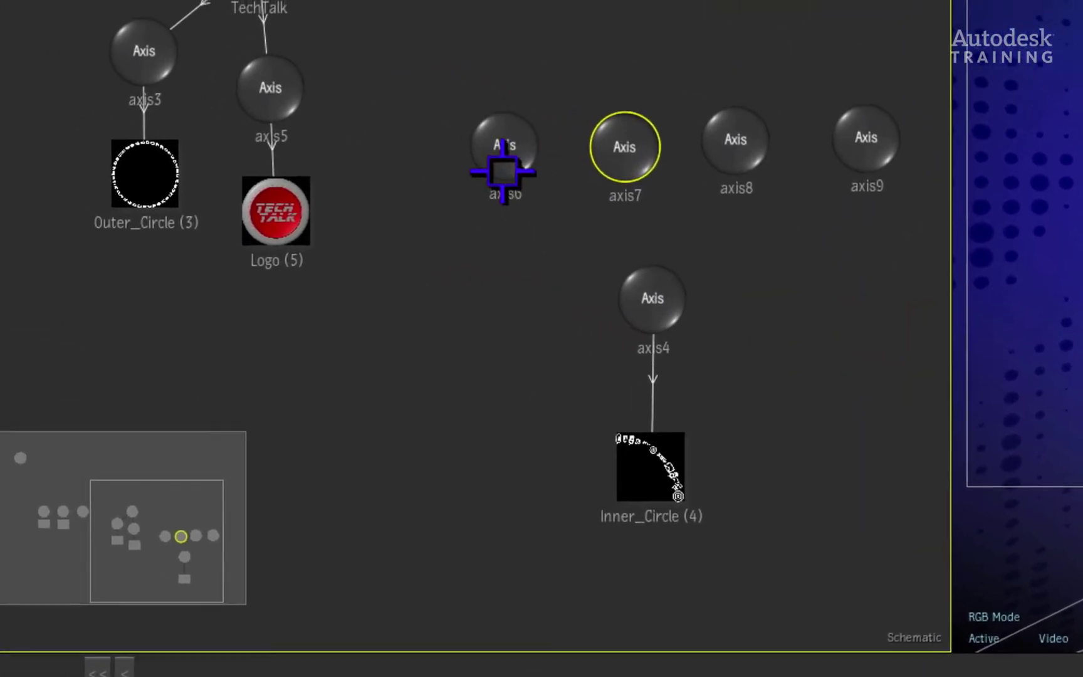
# Link axis6, axis7, axis8 and axis9 into axis4 as parents, with Inner_Circle placed below.
pyautogui.moveTo(373, 107); pyautogui.dragTo(509, 245)
pyautogui.moveTo(488, 125); pyautogui.dragTo(508, 241)
pyautogui.moveTo(737, 325); pyautogui.dragTo(737, 325)
pyautogui.moveTo(821, 182); pyautogui.dragTo(737, 325)
pyautogui.moveTo(946, 182); pyautogui.dragTo(765, 344)
pyautogui.moveTo(724, 508); pyautogui.dragTo(758, 510)
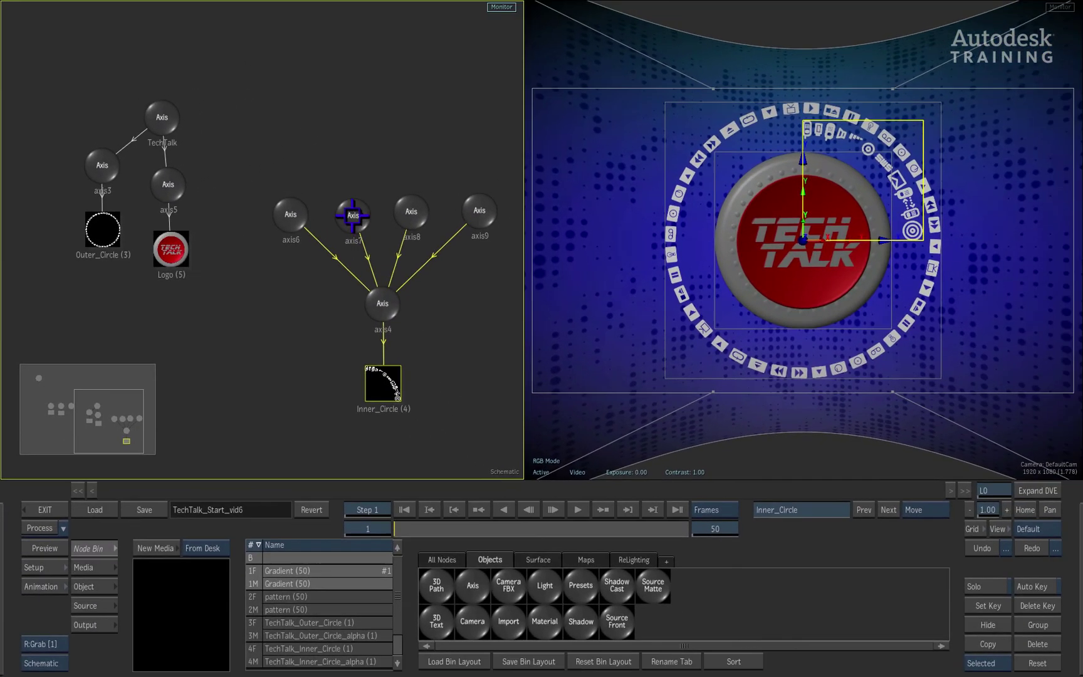
# Set axis7's Z rotation to 90°.
pyautogui.click(596, 185)
pyautogui.doubleClick(352, 215)
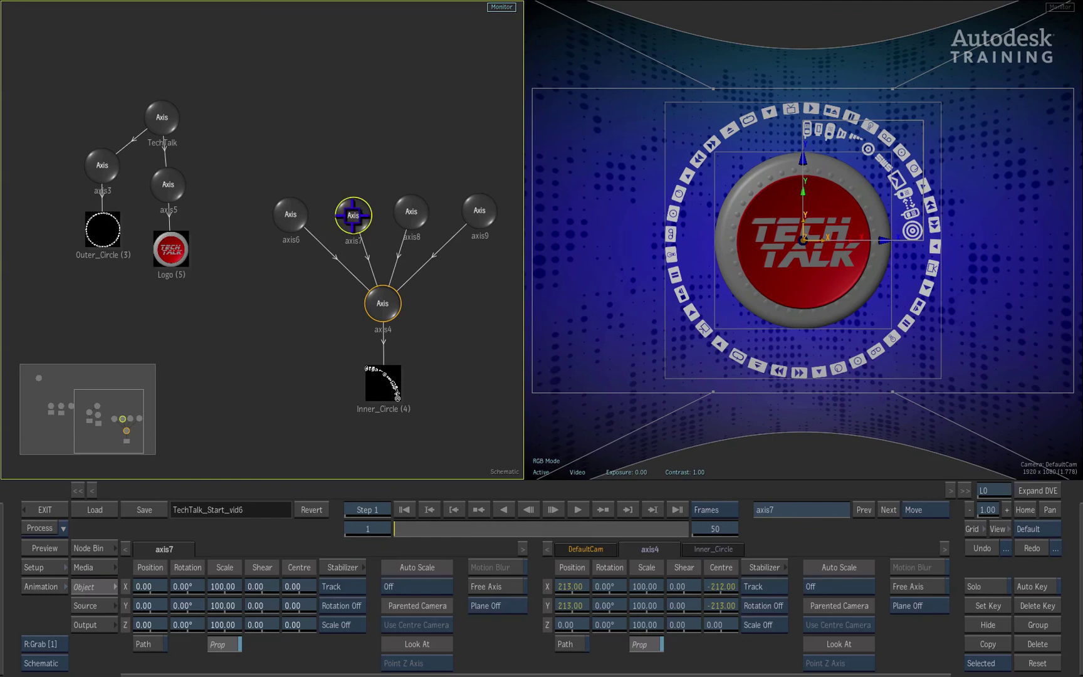
pyautogui.click(189, 622)
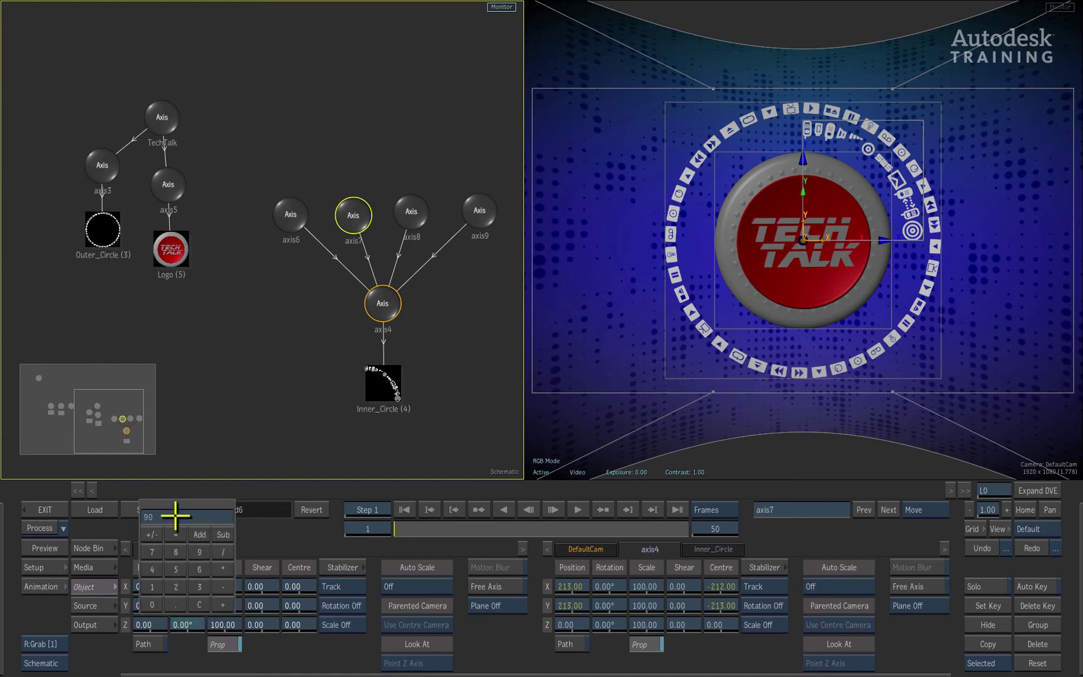
pyautogui.write('90')
pyautogui.press('Return')
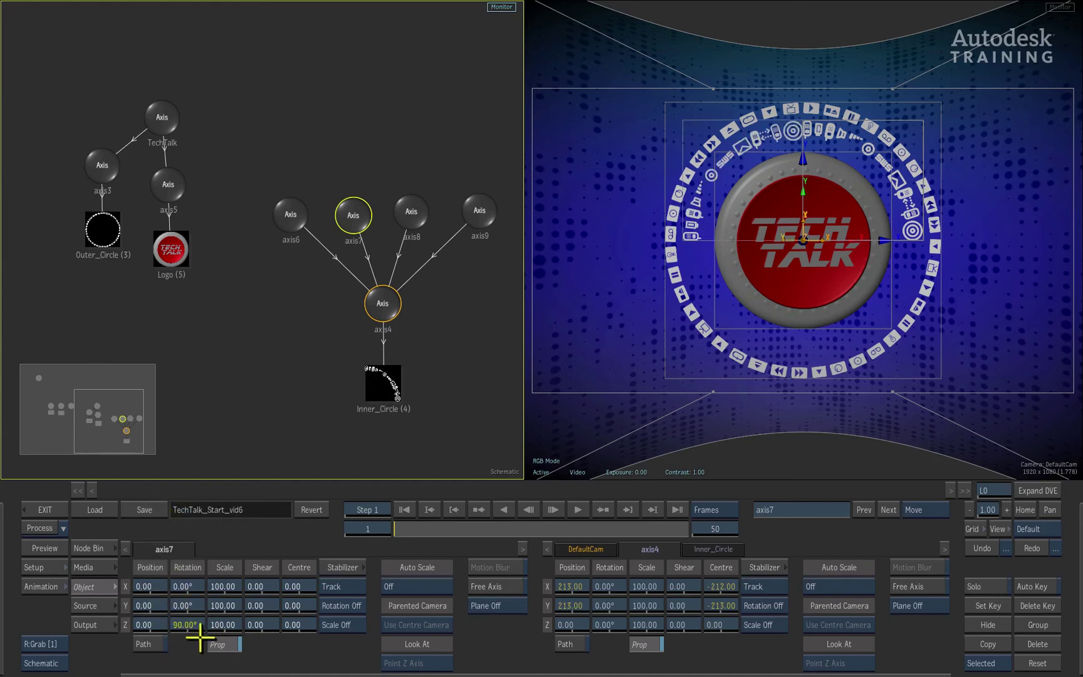
# Set Z rotation to 180° on axis8 and 270° on axis9.
pyautogui.click(409, 215)
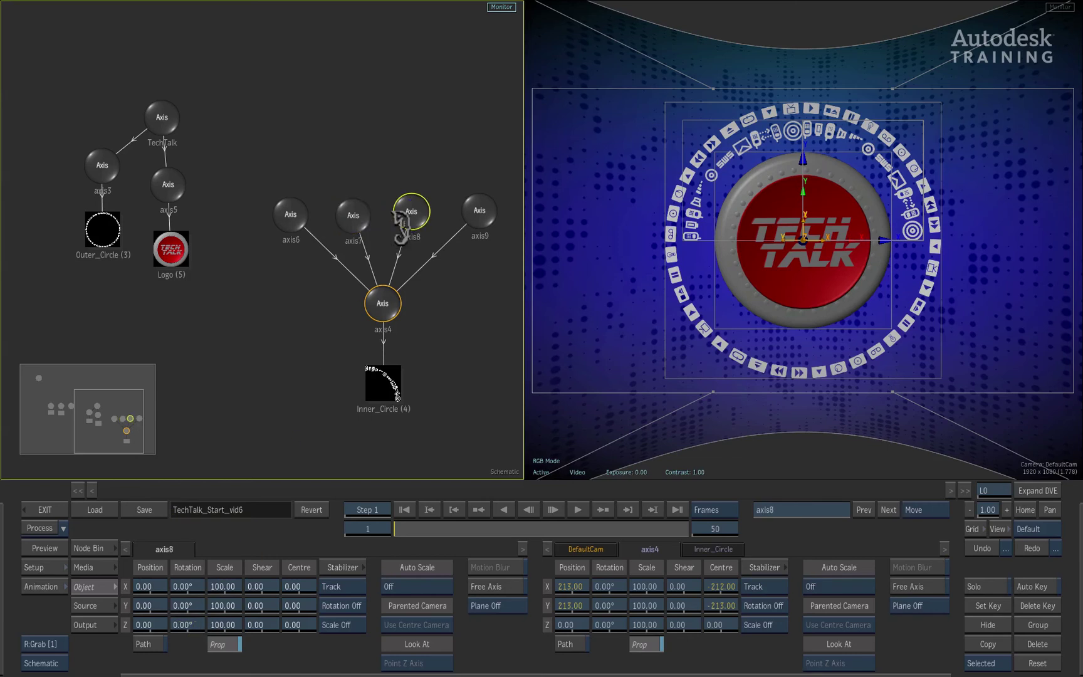
pyautogui.click(184, 625)
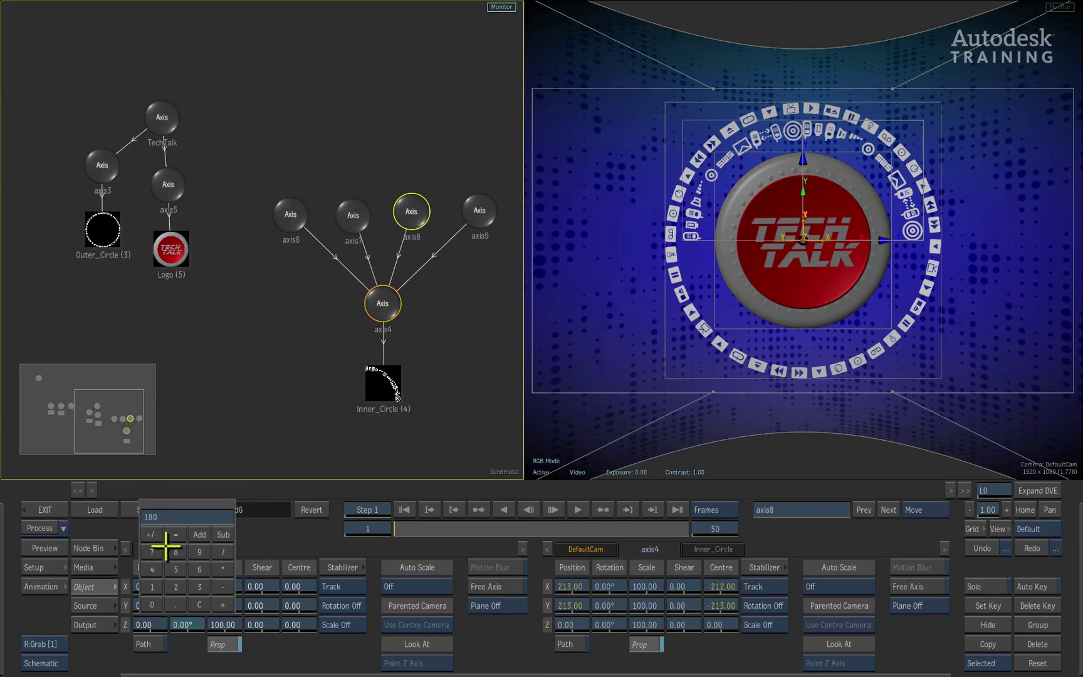
pyautogui.press('Return')
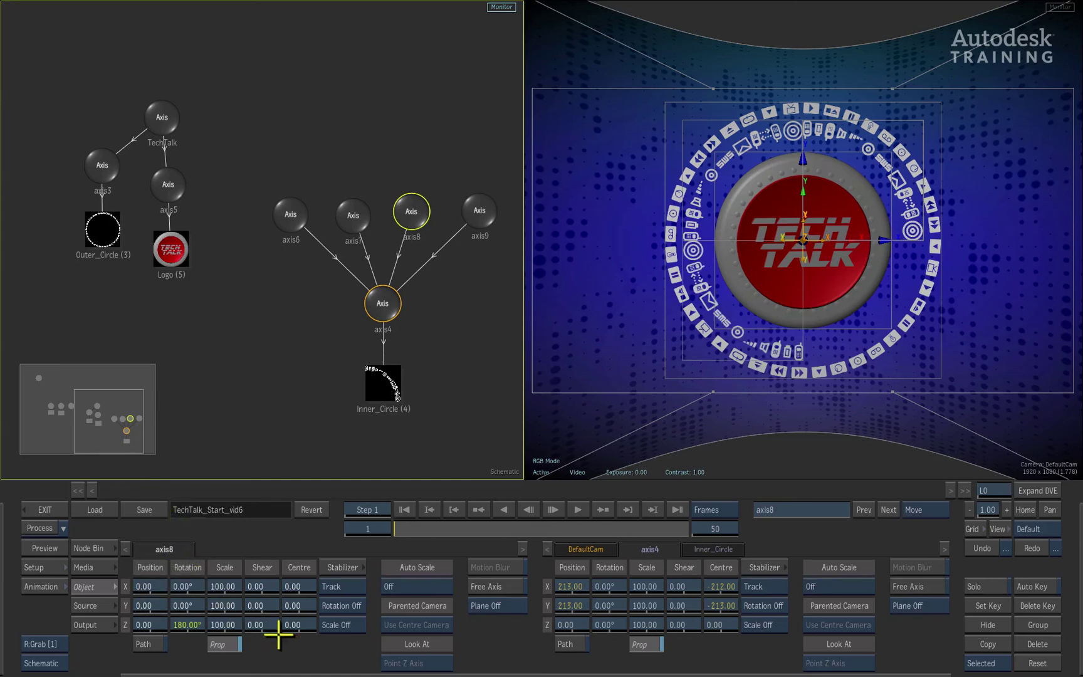
pyautogui.click(483, 211)
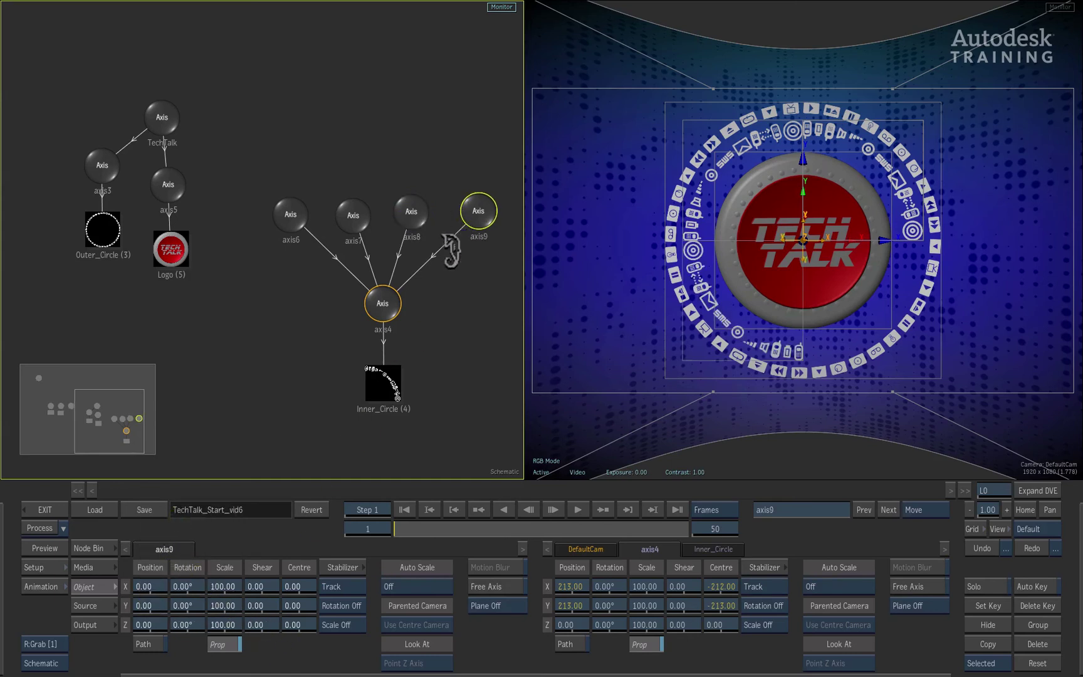
pyautogui.click(181, 624)
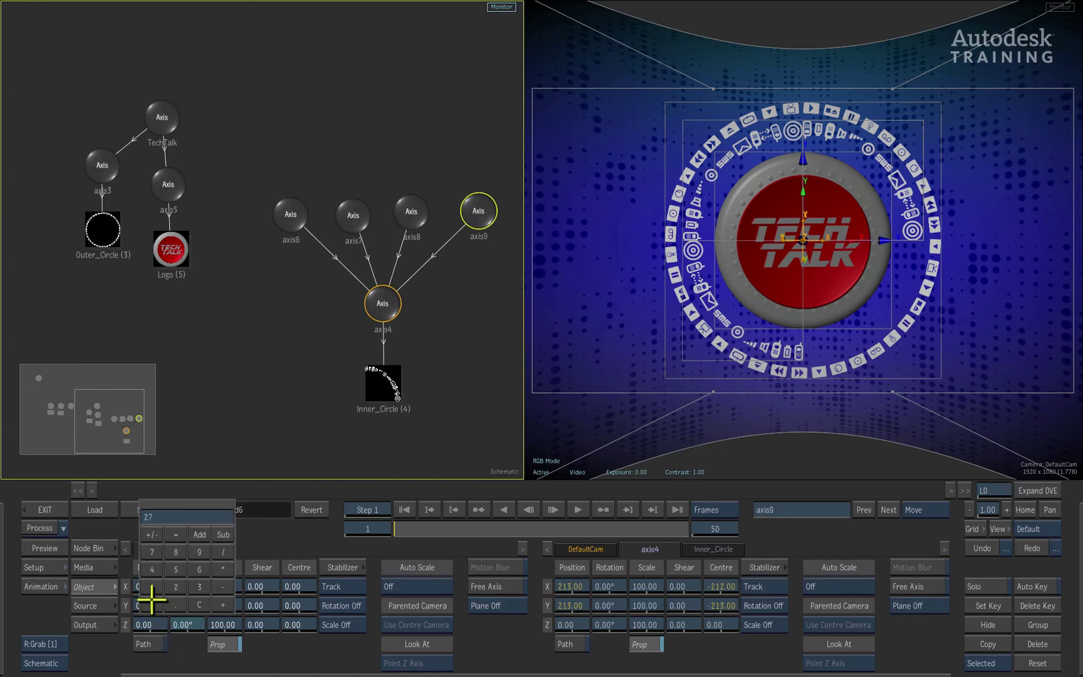
pyautogui.press('Return')
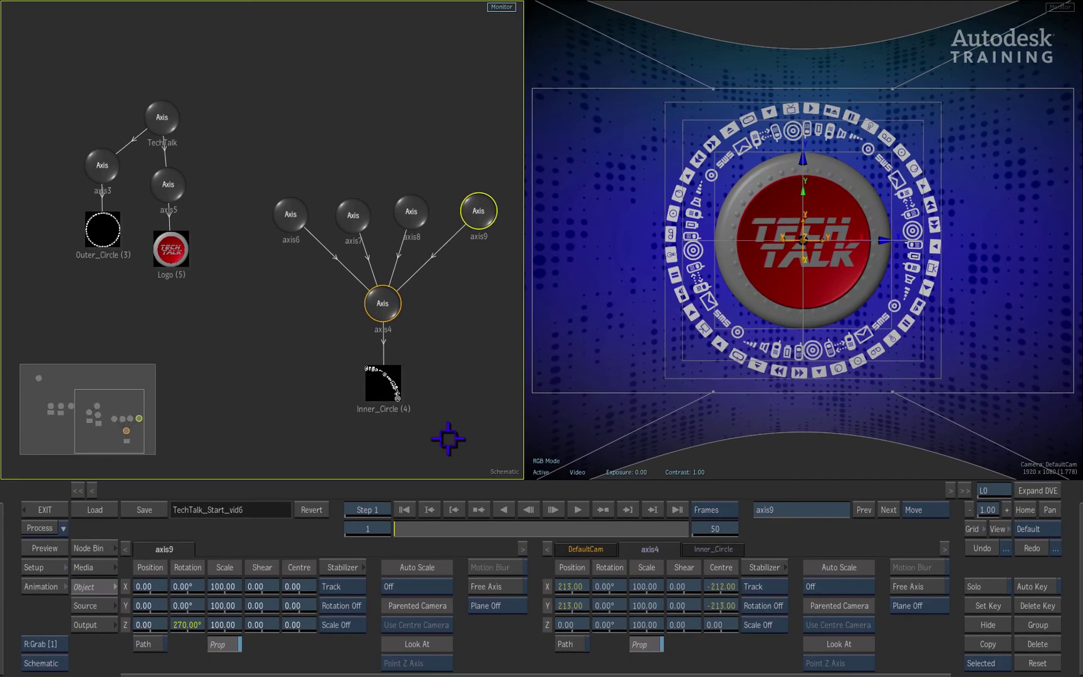
pyautogui.click(381, 303)
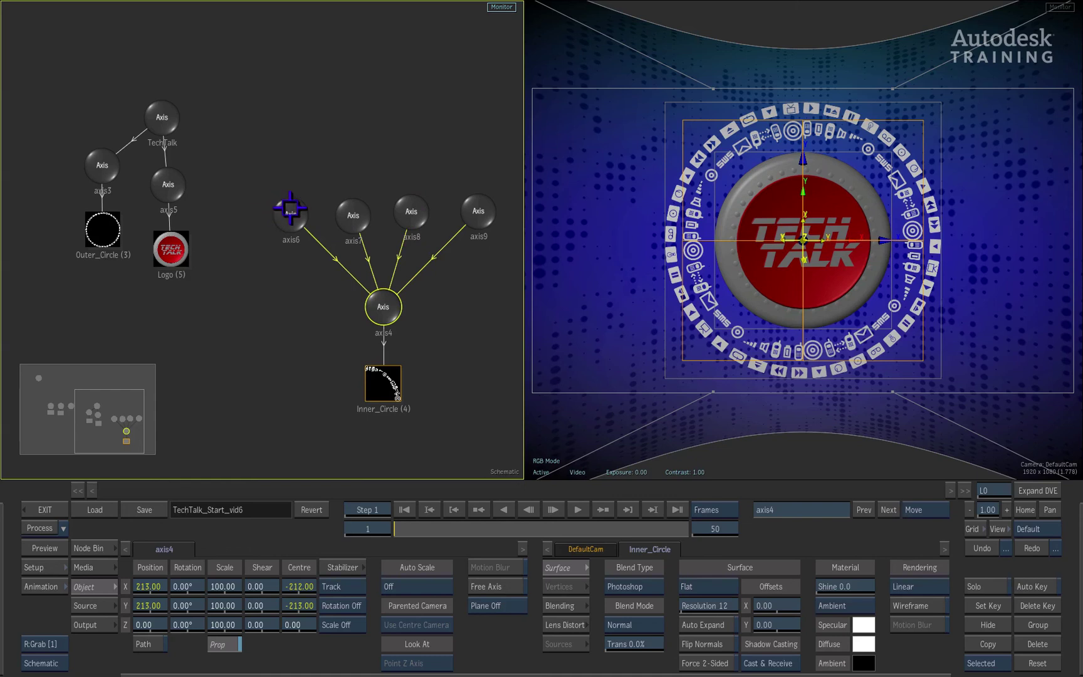
pyautogui.click(287, 213)
pyautogui.click(354, 214)
pyautogui.click(412, 210)
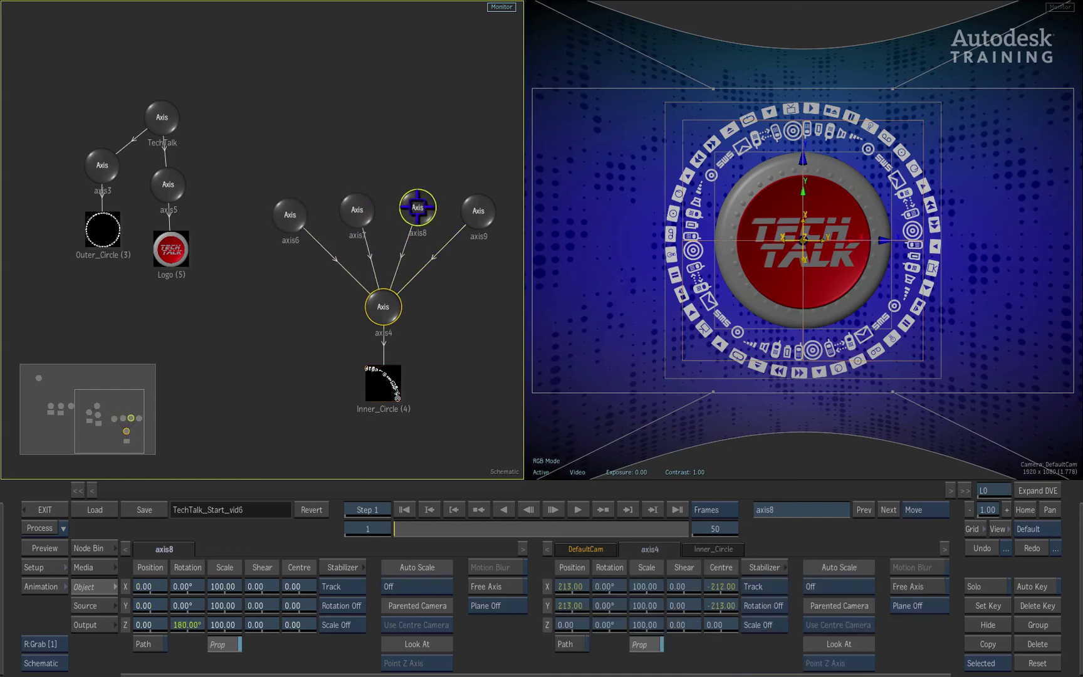
pyautogui.moveTo(471, 209); pyautogui.dragTo(475, 216)
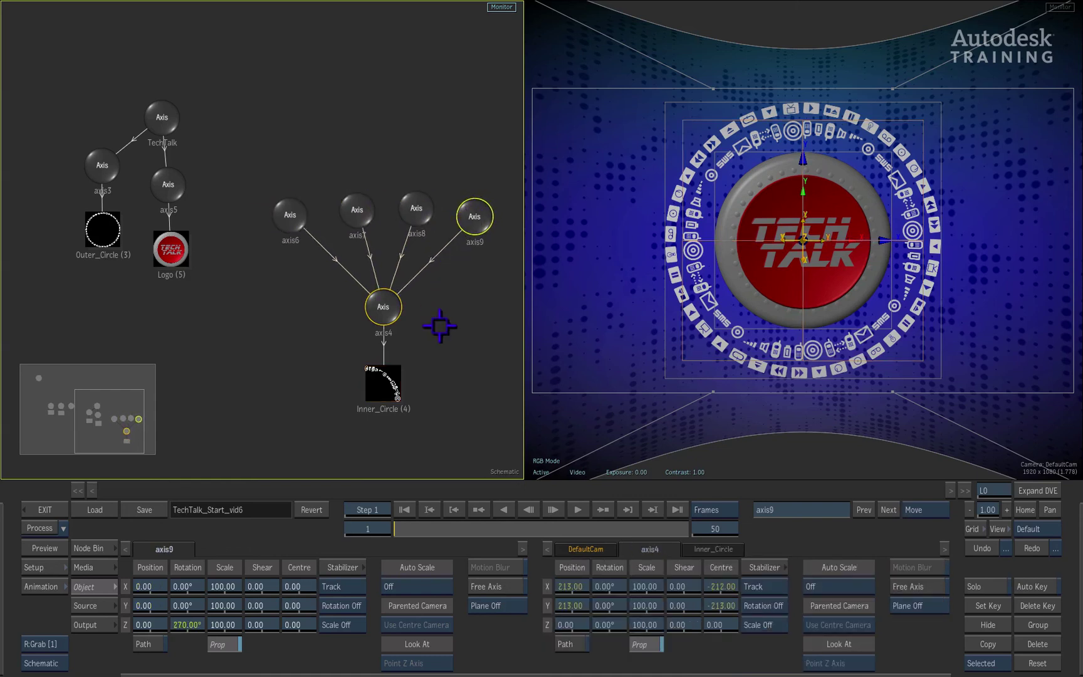